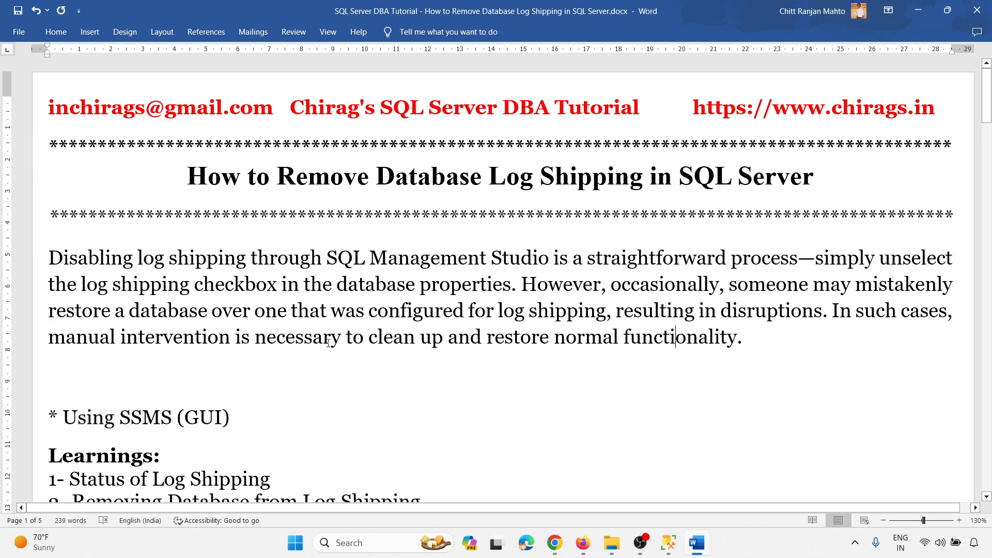
Step: Review the Learnings list in the log shipping tutorial document, ending with the secondary database item, and minimize the document
scroll(252, 332, down, 3)
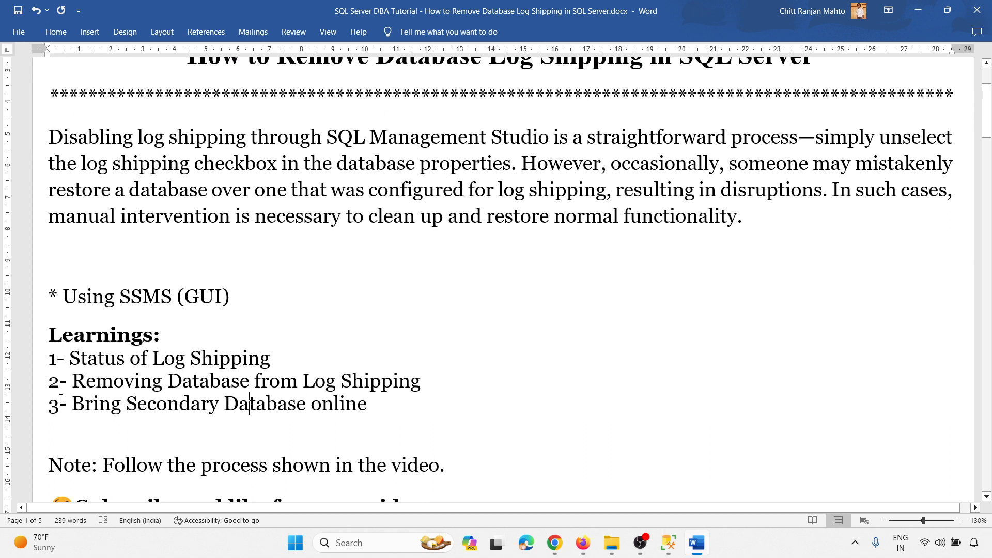
drag(76, 403, 365, 409)
click(471, 431)
click(918, 10)
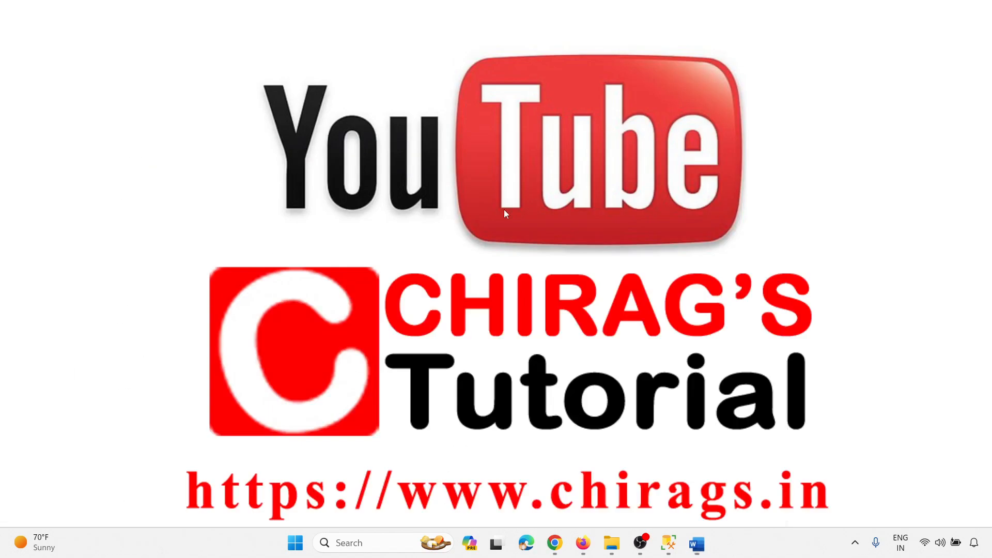
Step: Switch to the paired SQL Server Management Studio windows and check LogShippingDB under Databases on the PRIMARYDB and SECONDARYDB servers
mouse_move(670, 546)
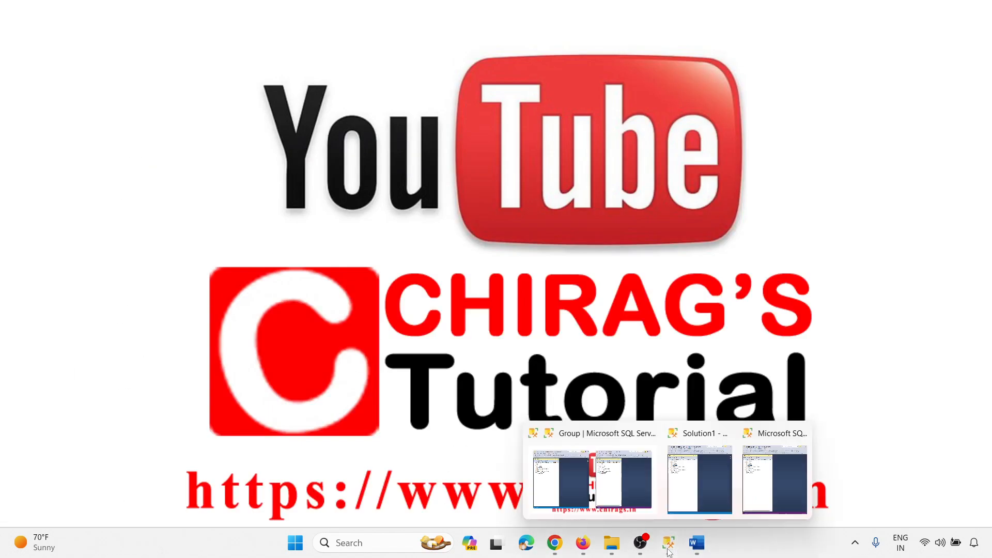
click(593, 473)
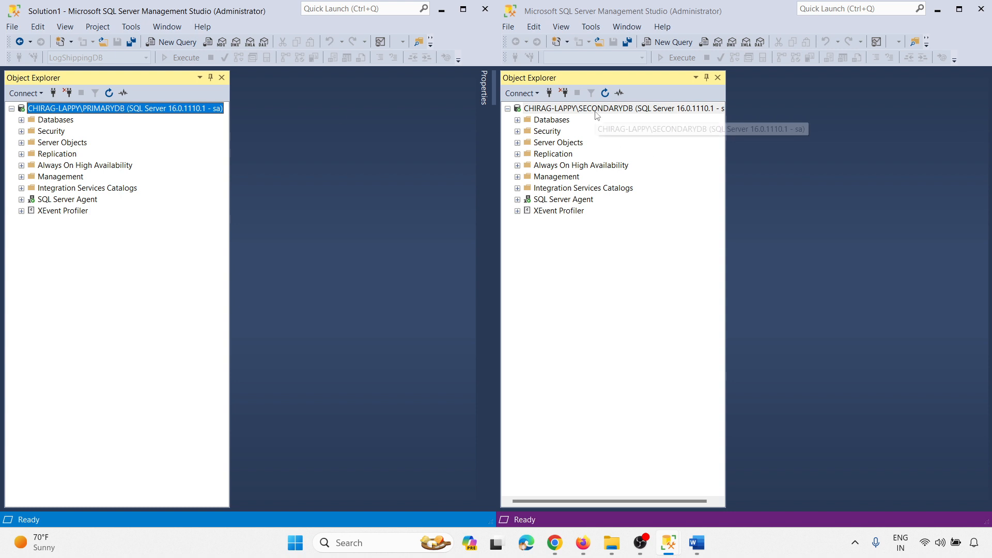
click(21, 120)
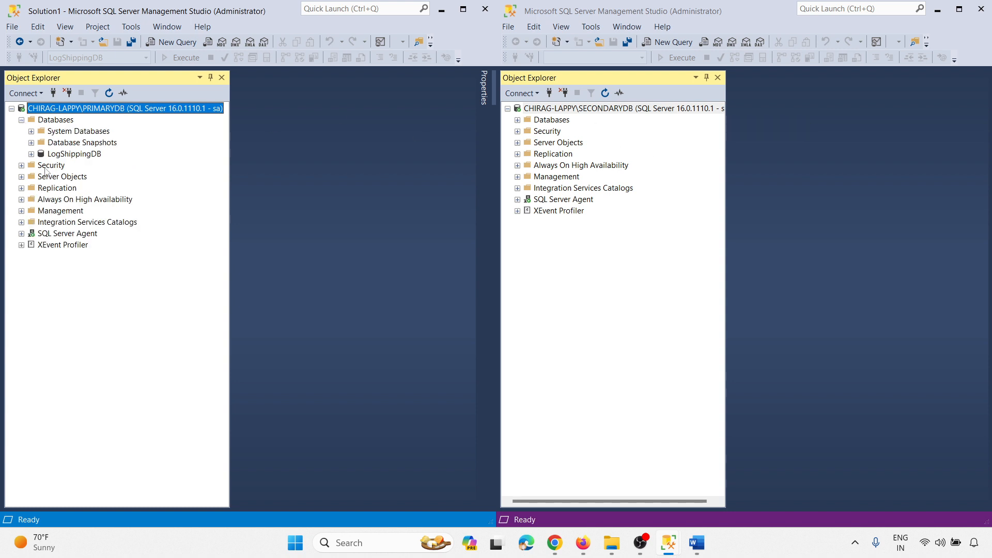
click(73, 154)
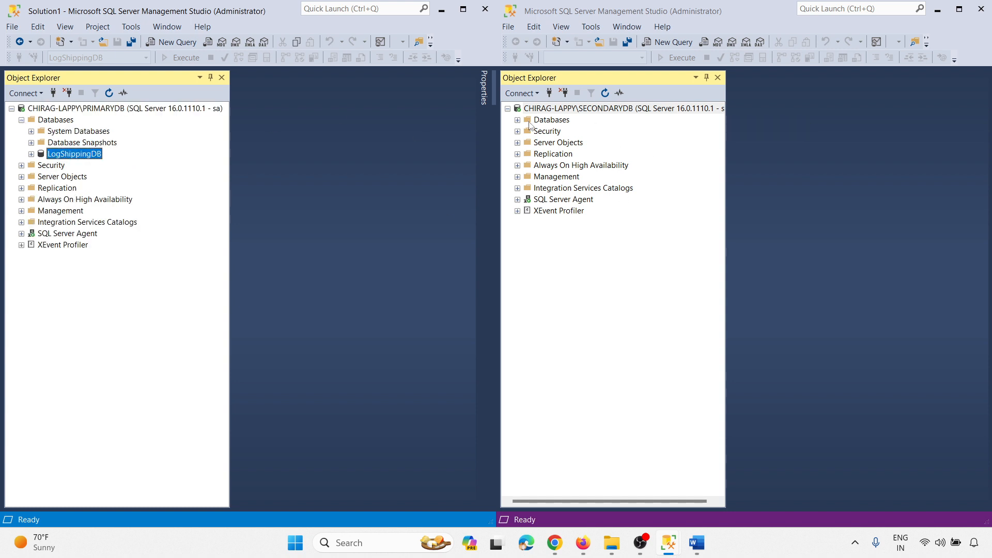
click(517, 119)
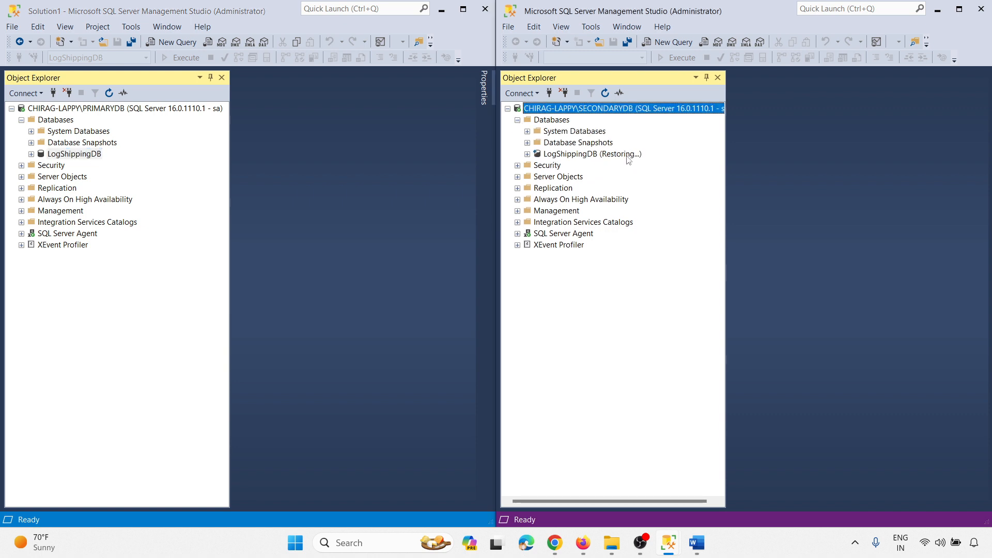
click(527, 154)
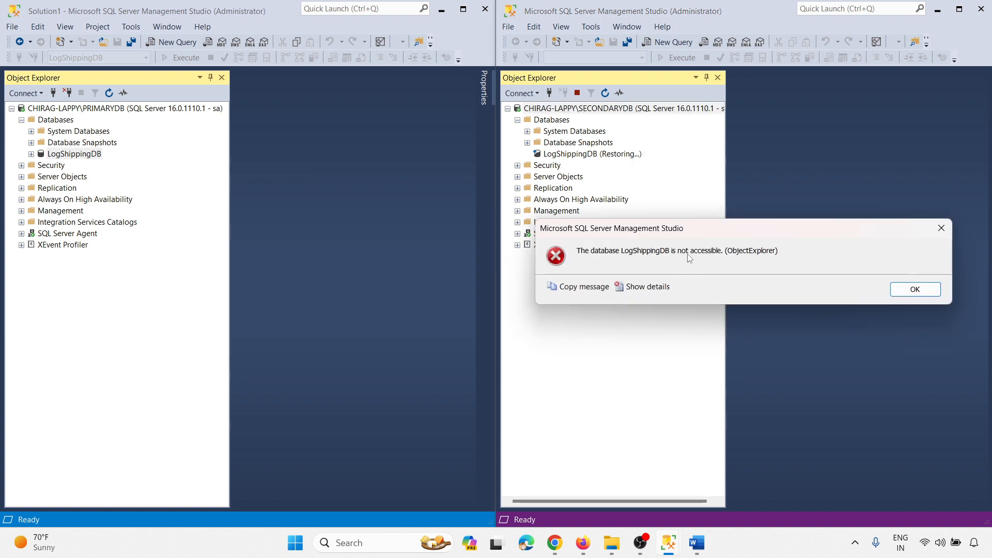
click(914, 289)
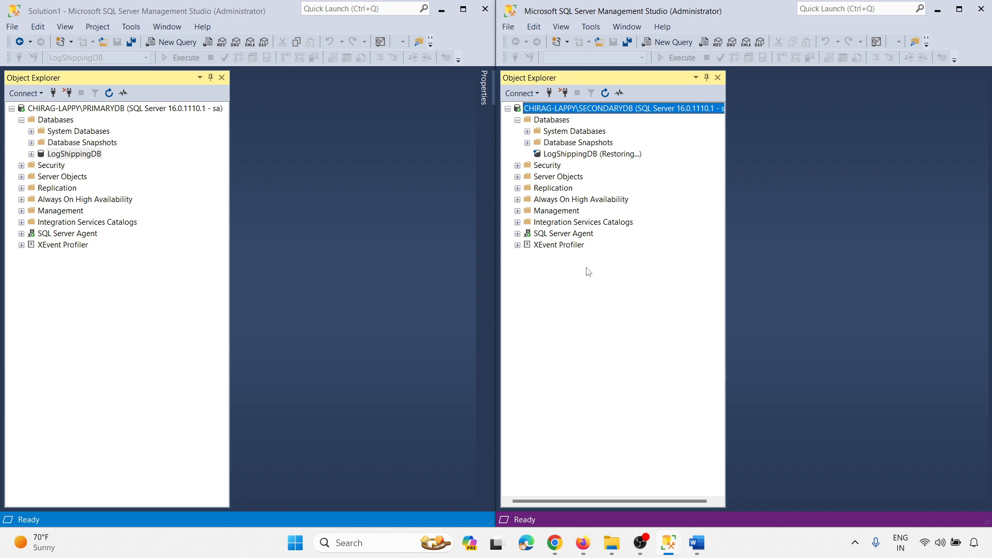
Step: Show the SQL Server Agent jobs on both the primary and the secondary server
click(21, 234)
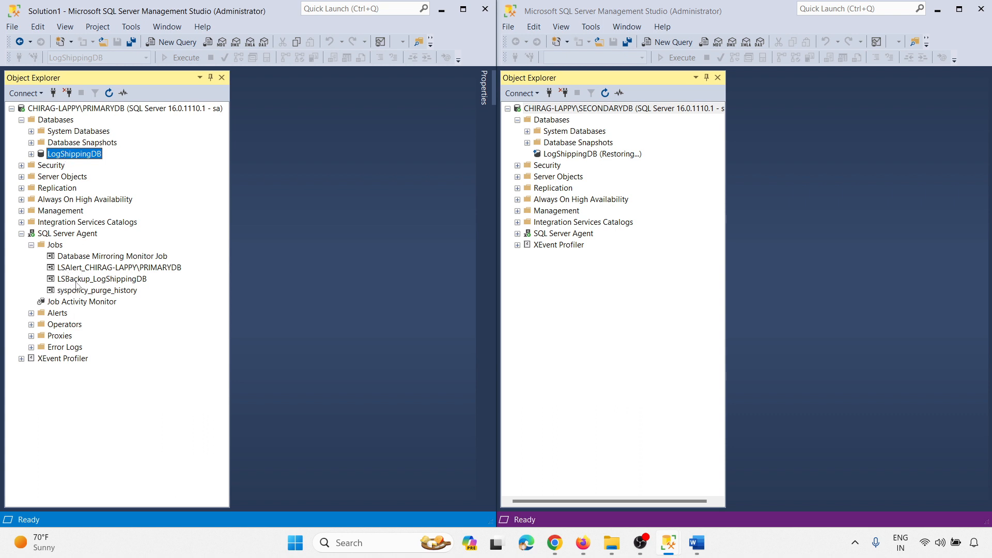
click(517, 234)
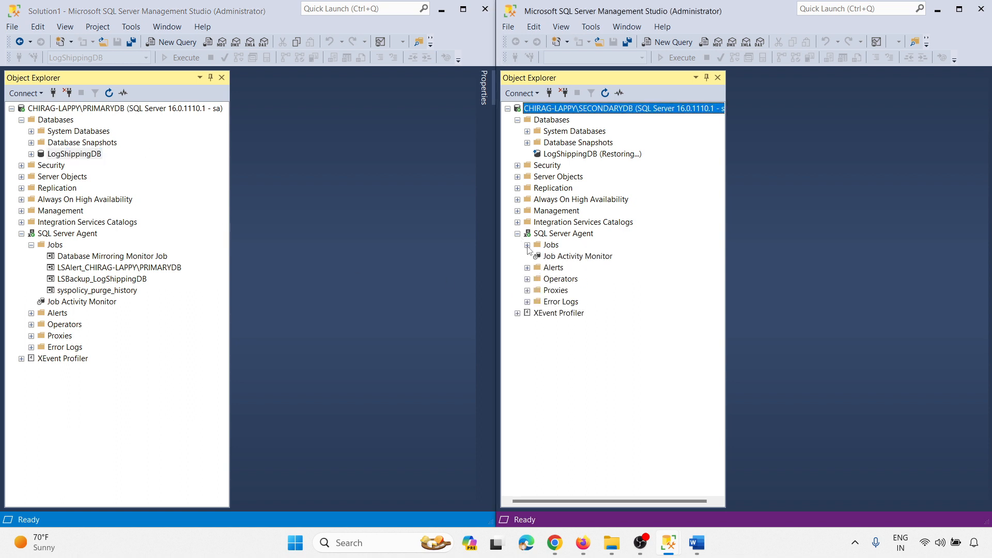
click(527, 246)
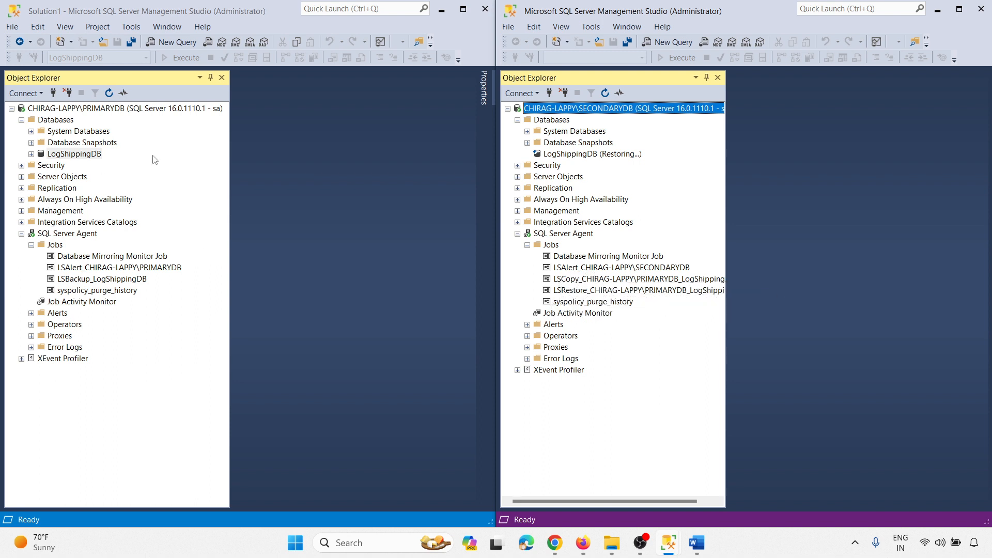
Step: Open the Transaction Log Shipping properties of the primary LogShippingDB and view the settings of its SECONDARYDB secondary database
right_click(70, 158)
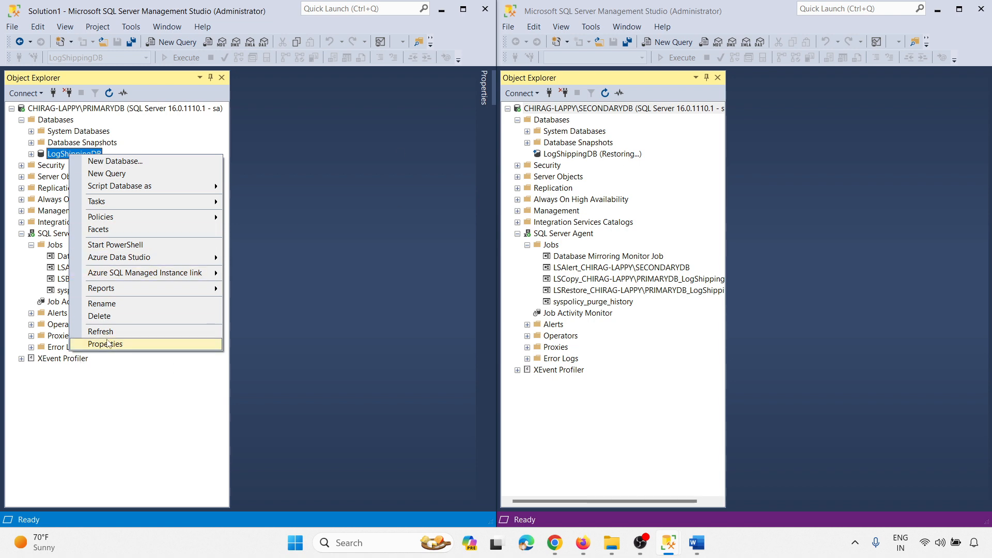
click(108, 344)
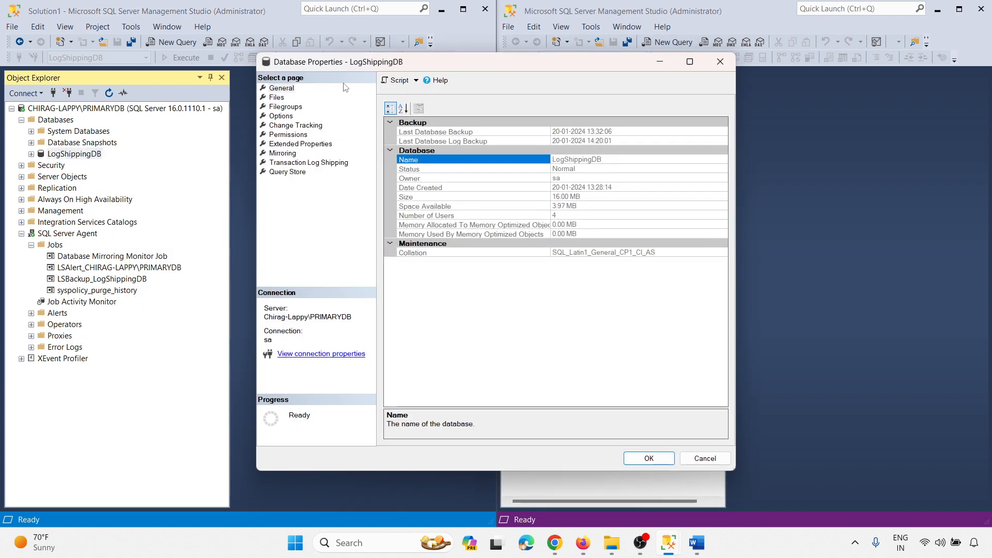
drag(245, 65, 158, 66)
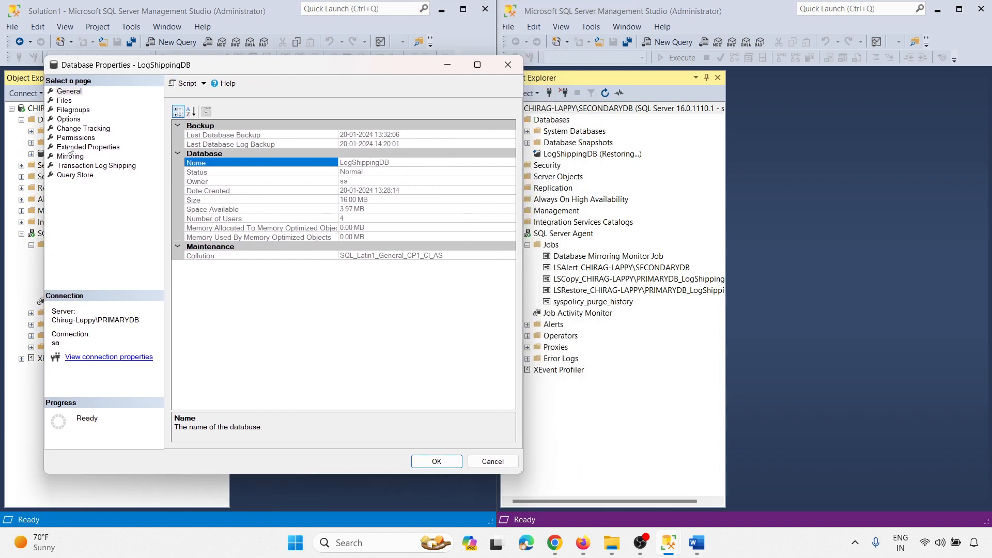
click(75, 166)
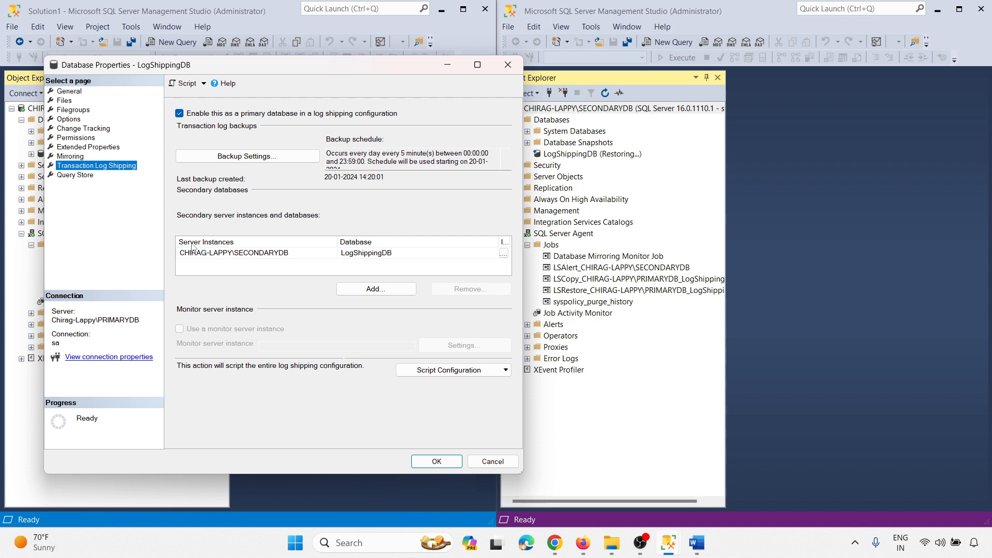
click(244, 257)
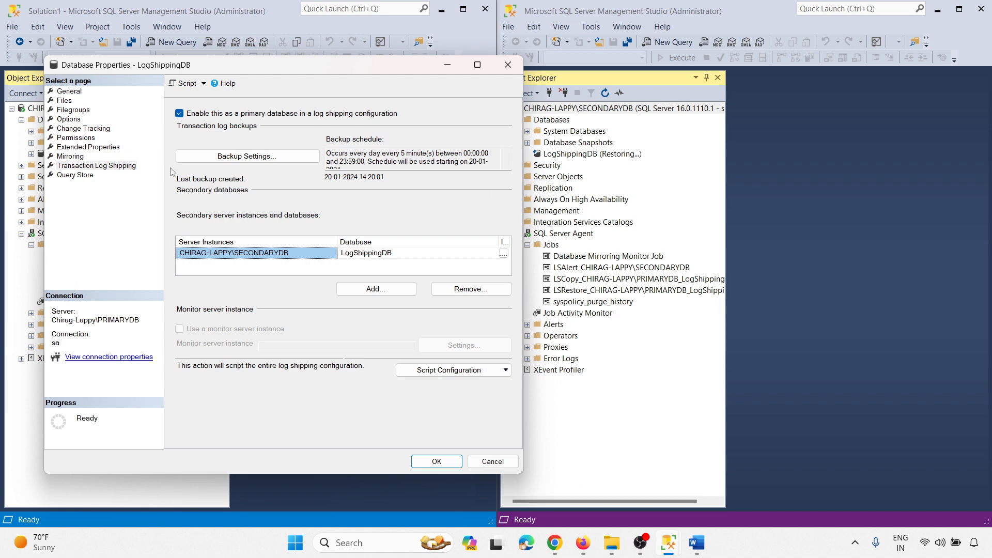
click(503, 253)
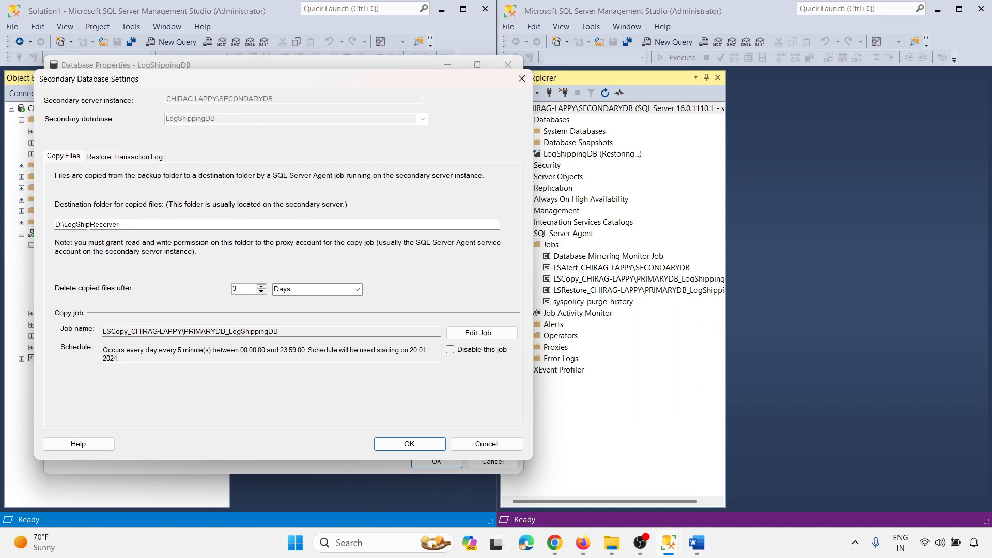
Step: Copy the destination folder path D:\LogShipReceiver, open that folder, and enlarge its window to view the copied files
drag(139, 225, 42, 218)
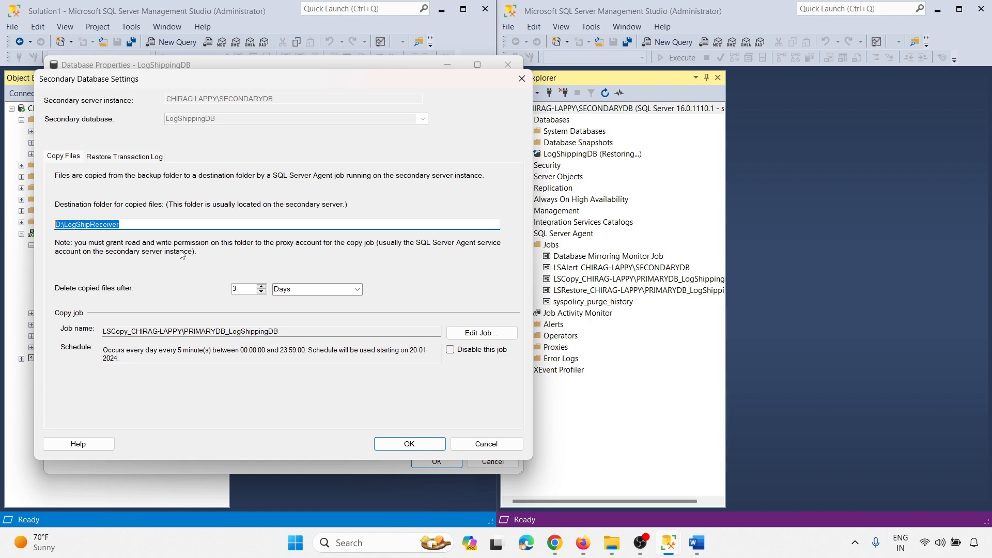
key(super+r)
key(ctrl+v)
key(Return)
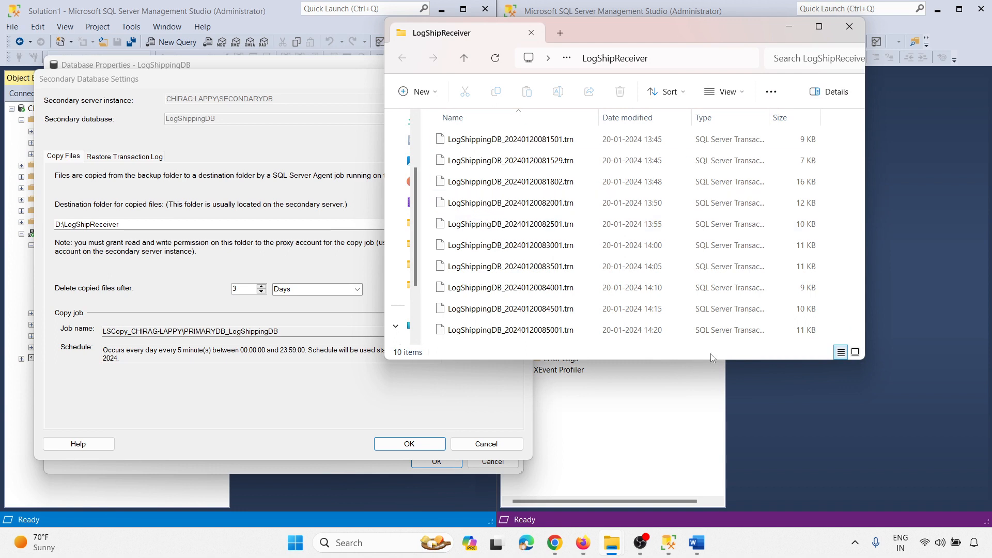
drag(699, 360, 699, 438)
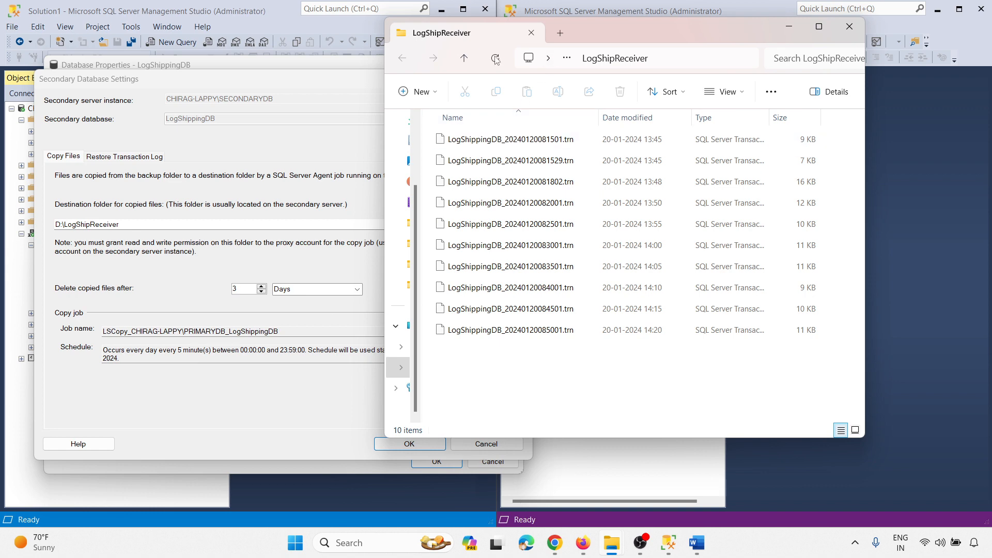
Step: Look through the LogShipBackup folder on drive D and open LogShipReceiver in a separate window
click(466, 58)
double_click(476, 223)
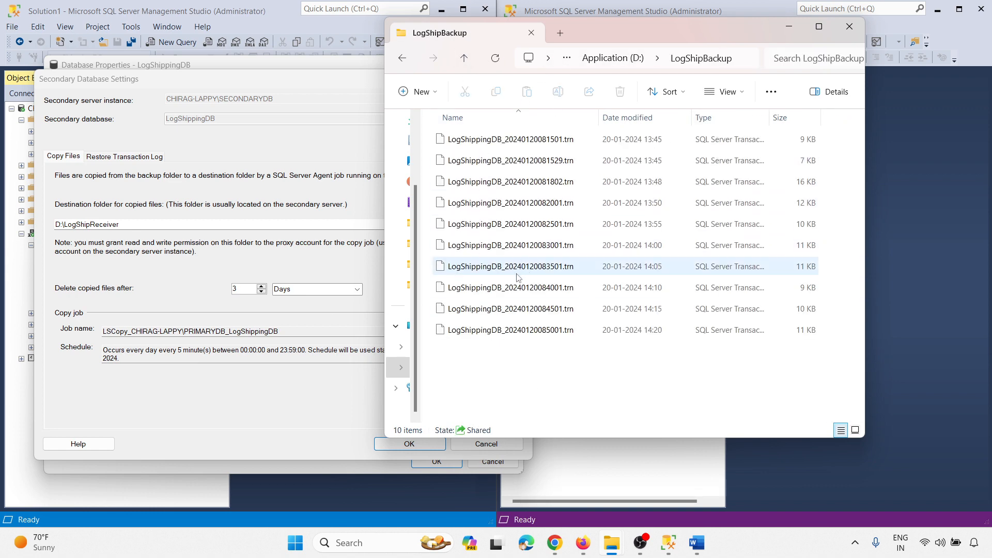
click(620, 54)
right_click(476, 245)
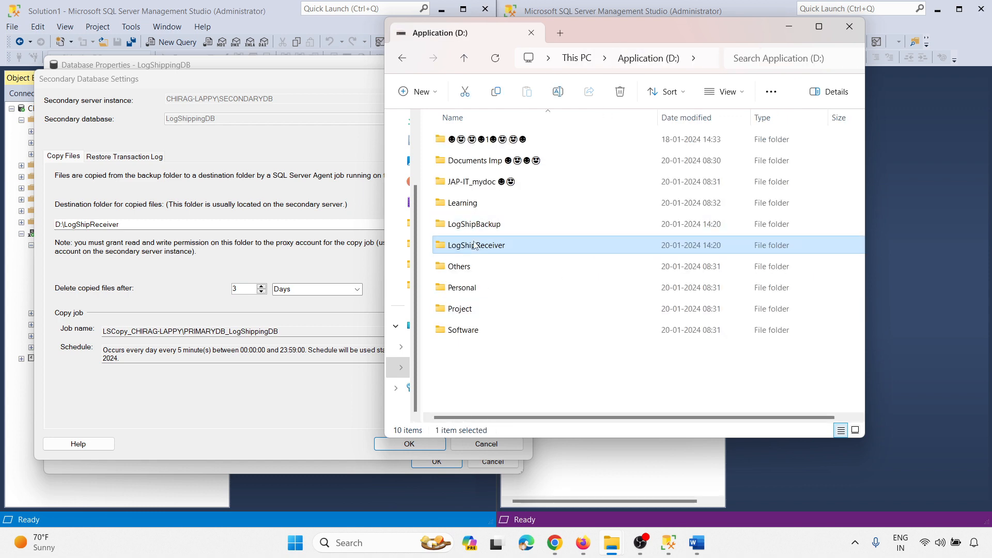
click(538, 260)
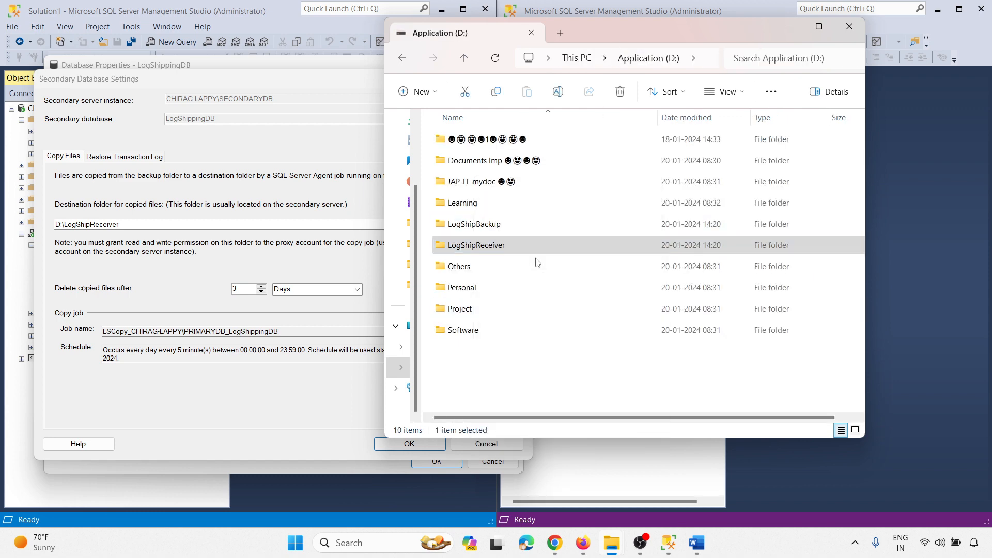
Step: Place the two folder windows side by side and compare the transaction log files in LogShipBackup with those in LogShipReceiver
drag(606, 42, 764, 99)
drag(610, 28, 285, 77)
double_click(147, 274)
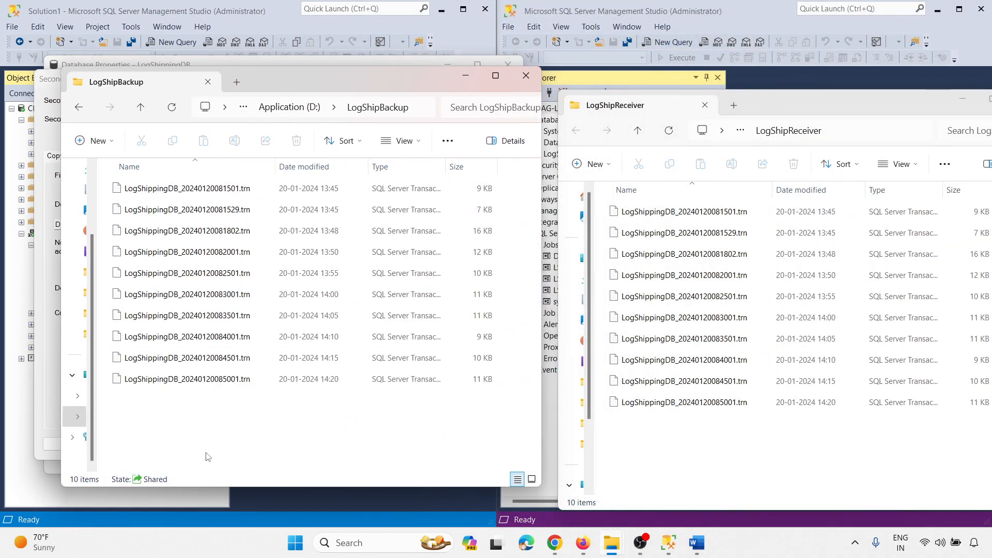
drag(153, 420, 194, 173)
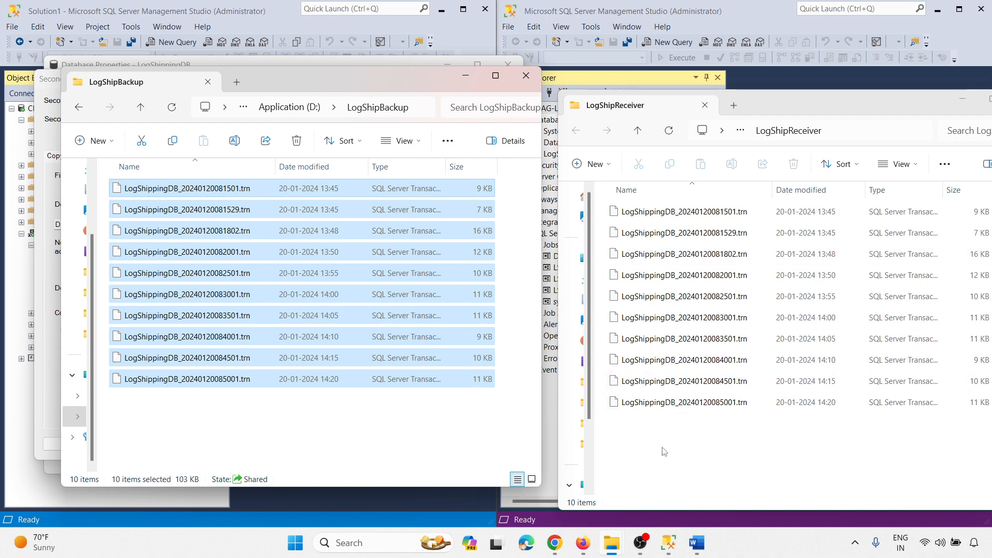
Step: Return to both Management Studio windows, bring back the LogShippingDB properties, and cancel the Secondary Database Settings
click(430, 496)
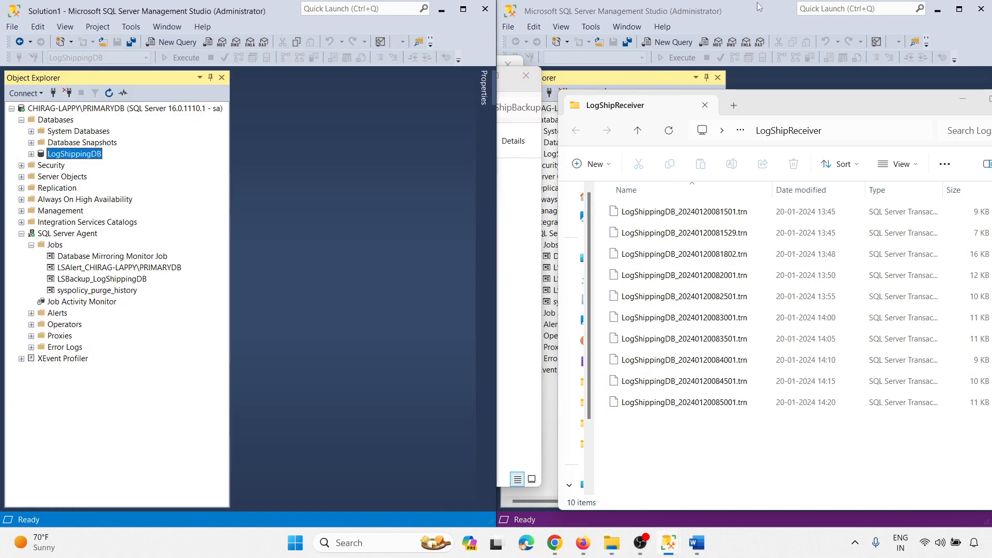
click(812, 73)
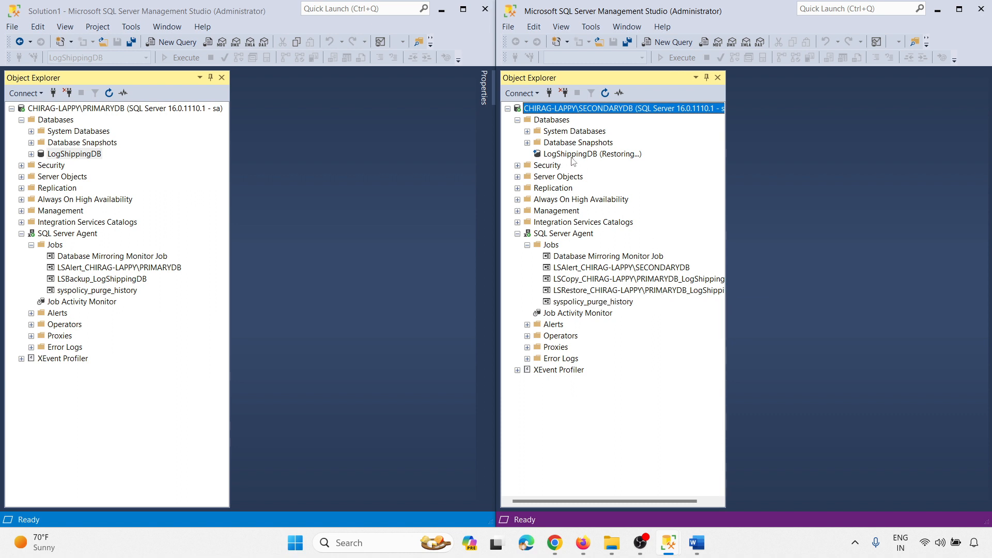
right_click(53, 155)
click(89, 342)
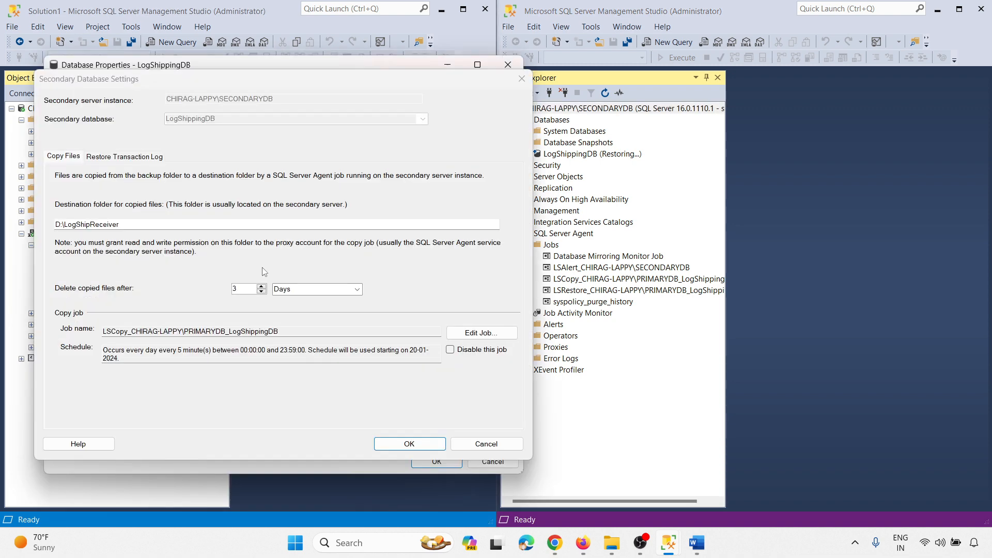
click(483, 443)
Step: Remove CHIRAG-LAPPY\SECONDARYDB from LogShippingDB's secondary databases, confirm the removal, and save the log shipping configuration
click(227, 257)
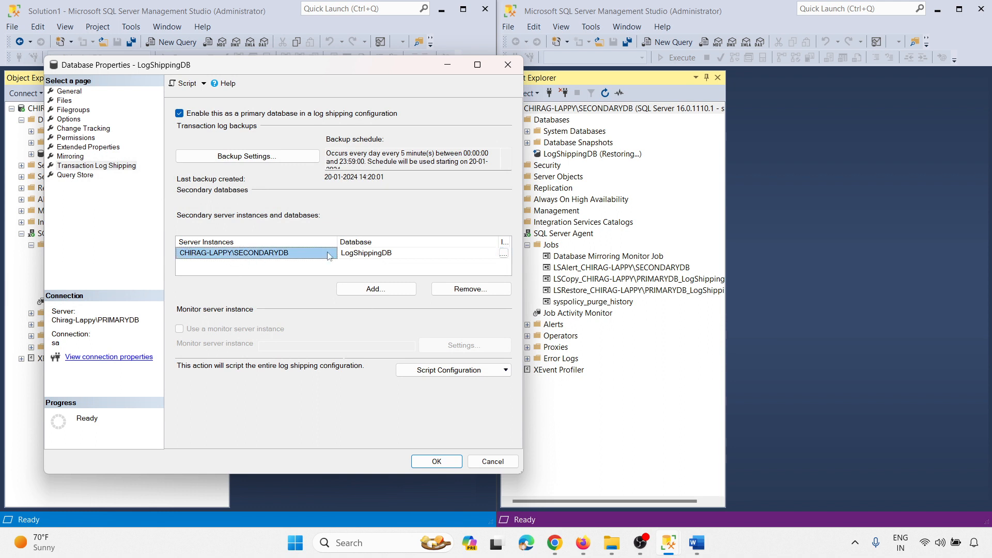
click(471, 290)
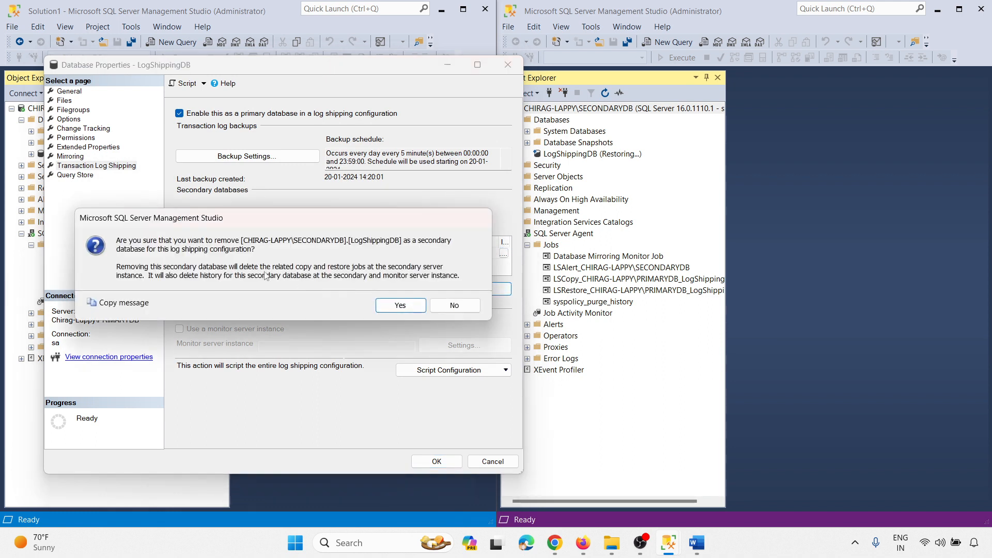
click(400, 305)
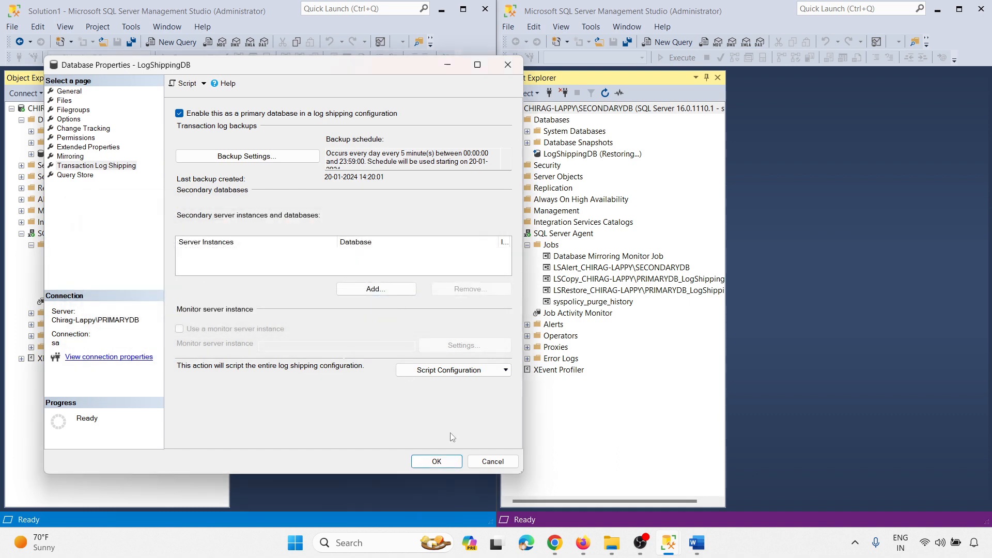
click(437, 461)
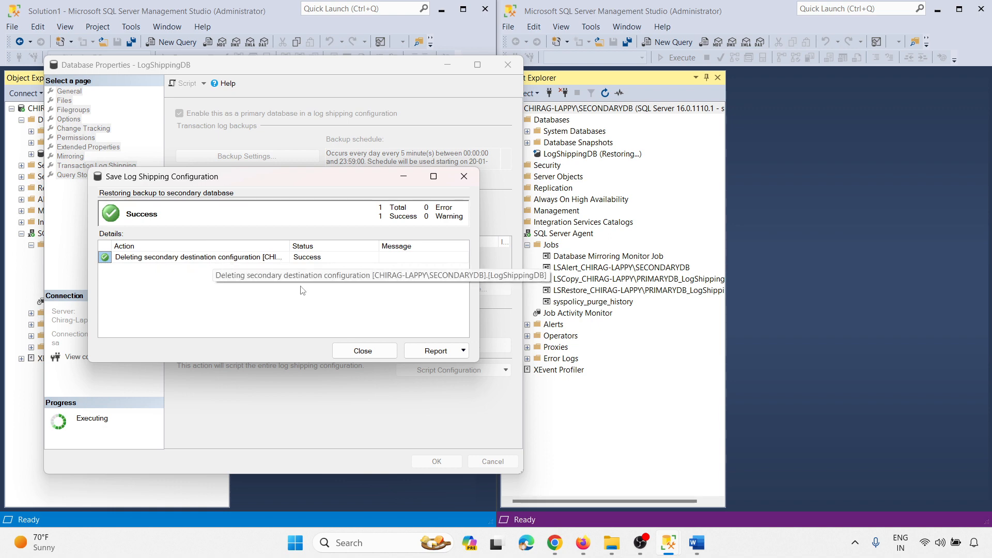
click(361, 351)
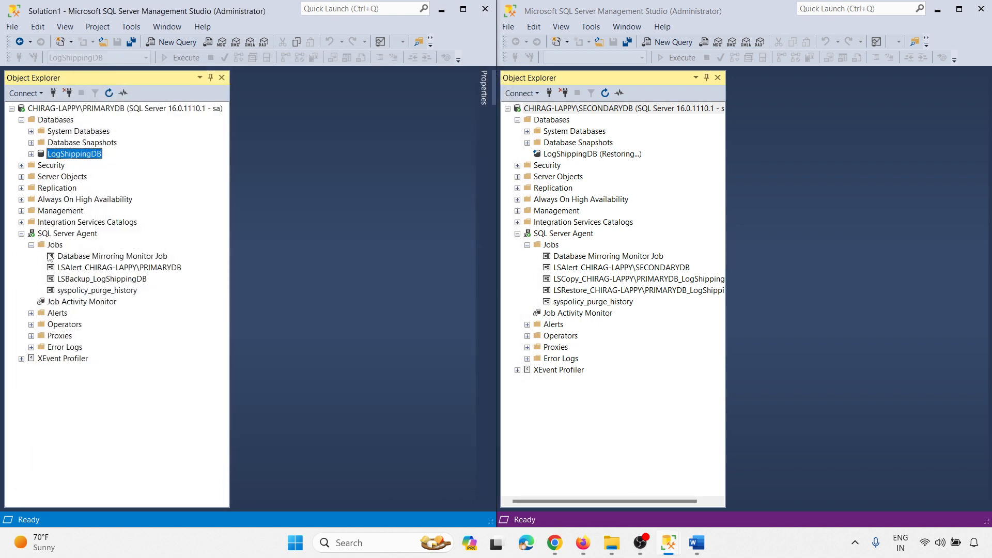
Step: Refresh the SQL Server Agent jobs on the primary server
right_click(53, 245)
click(94, 368)
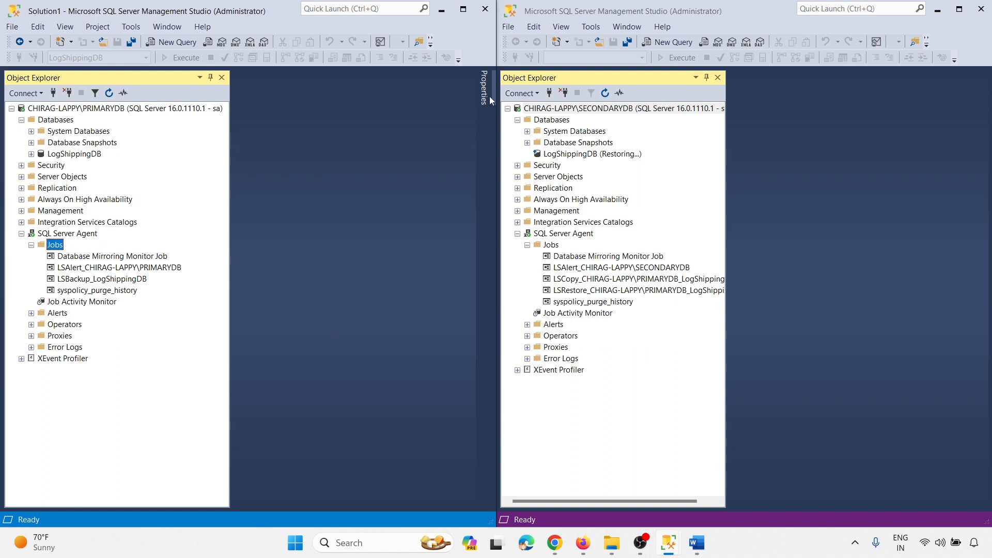
Step: Refresh the SQL Server Agent jobs and the databases on the secondary server
right_click(551, 244)
click(569, 368)
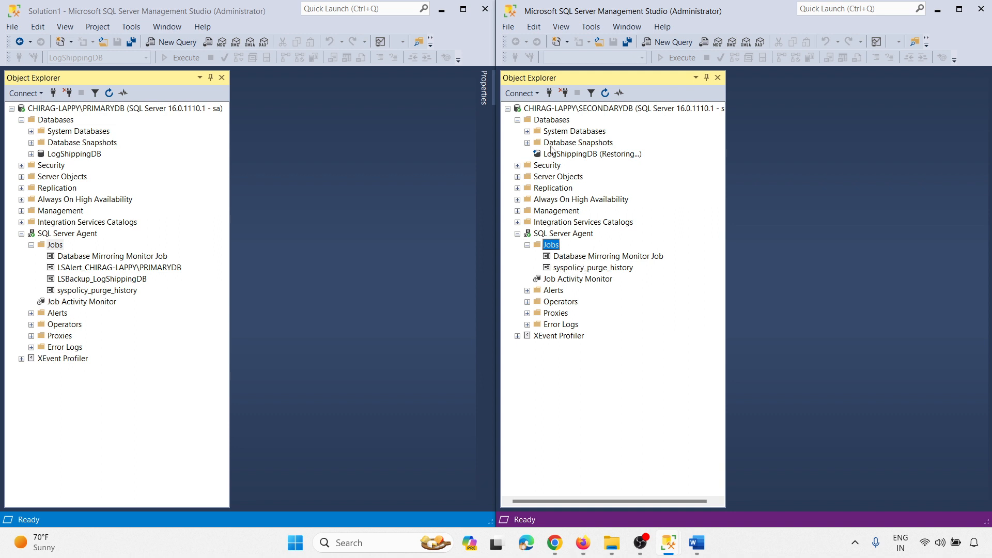
right_click(545, 123)
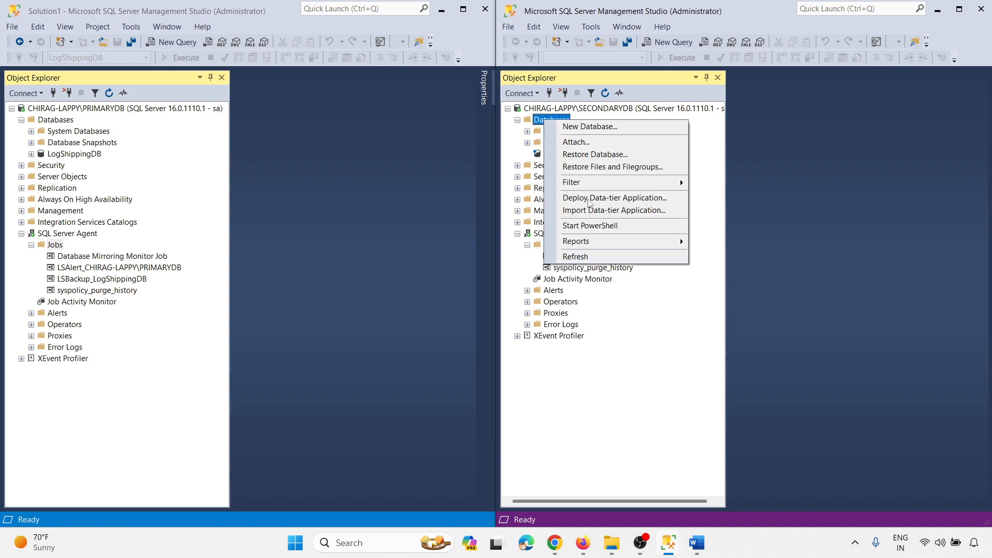
click(574, 257)
Step: Try to expand LogShippingDB on the secondary server, and refresh that server's databases again
click(528, 153)
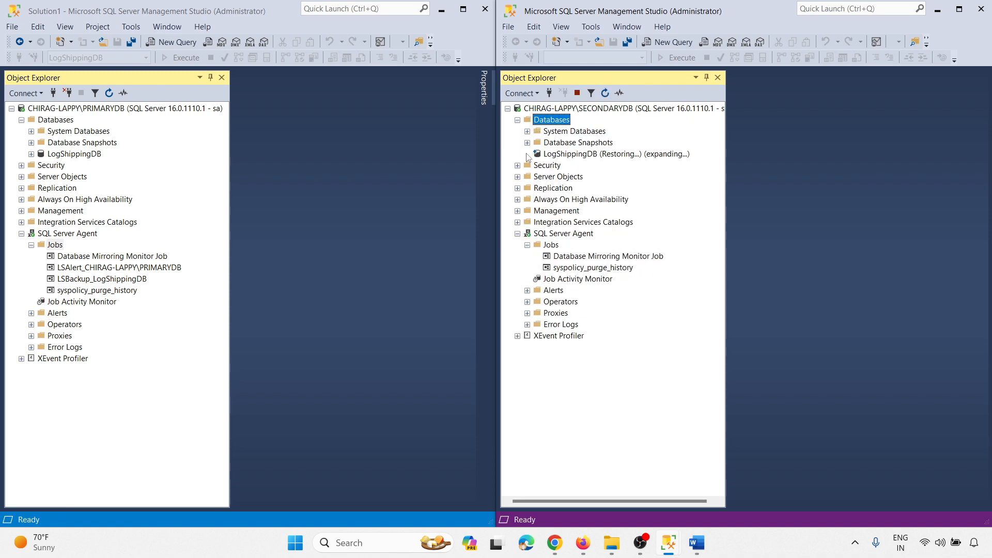
click(914, 290)
right_click(542, 120)
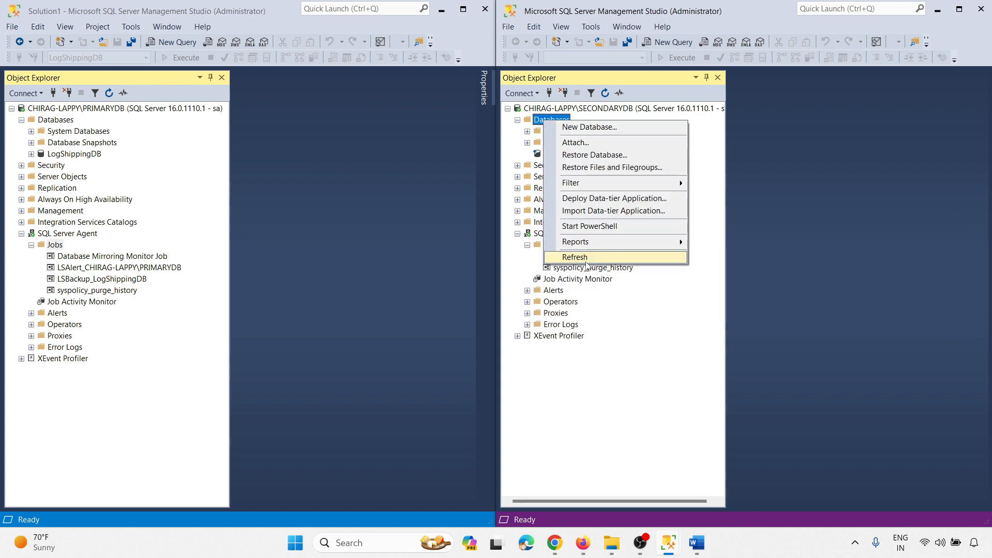
click(575, 256)
Step: Start a transaction log restore for LogShippingDB on the secondary server, with a device as the restore source, and open the backup device selection
right_click(556, 155)
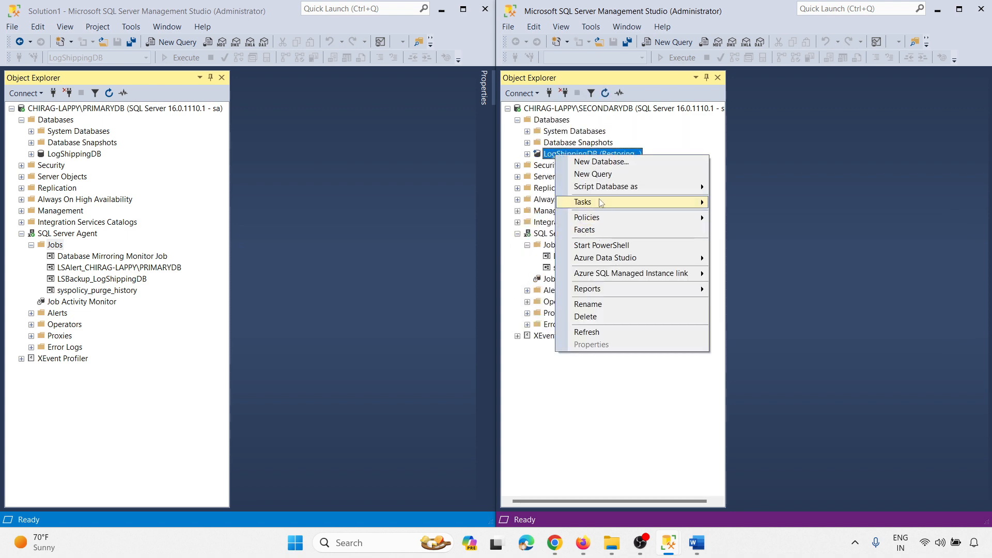
mouse_move(601, 203)
mouse_move(825, 273)
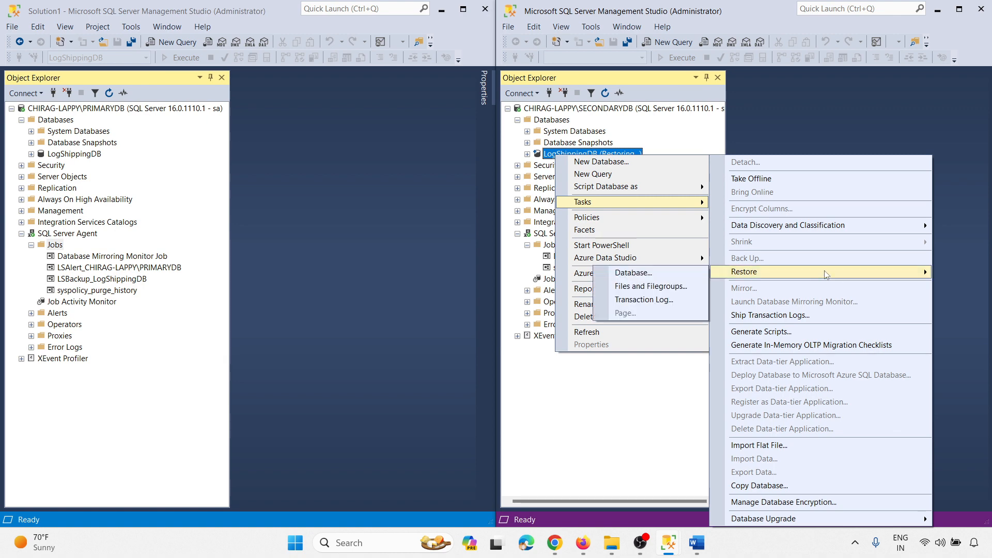
click(626, 304)
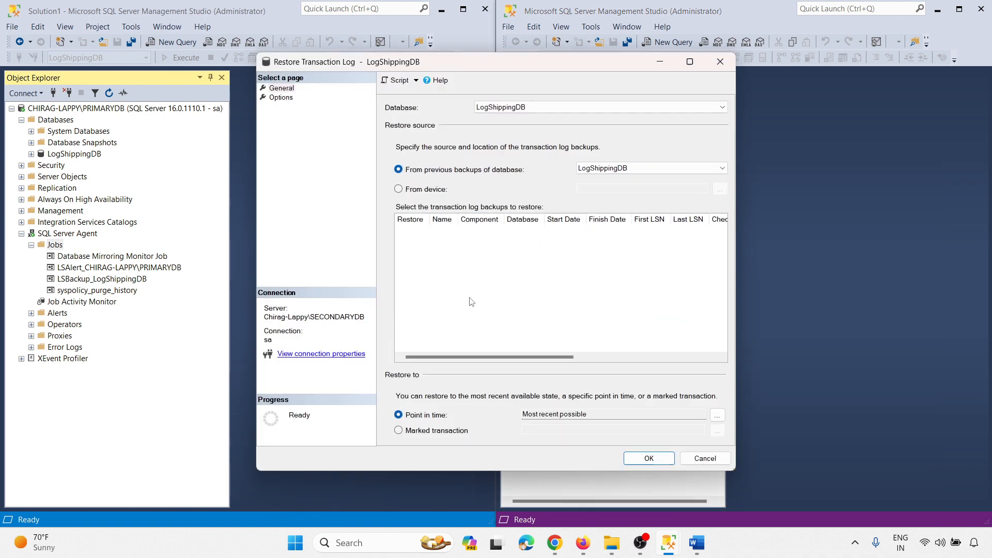
click(411, 191)
click(720, 189)
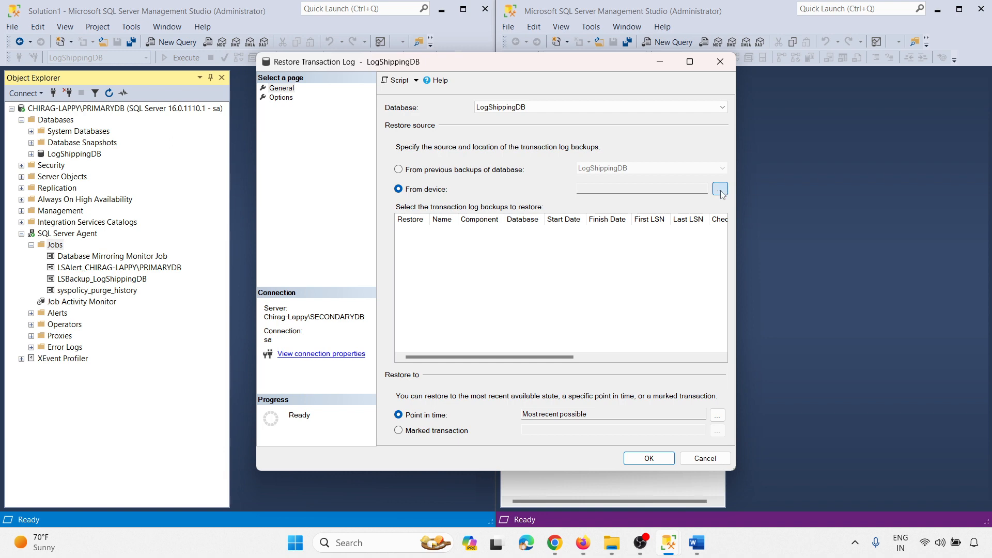
Step: Examine the LogShipReceiver folder sorted by date modified to identify the latest transaction log backup, and return to the backup device selection
mouse_move(608, 545)
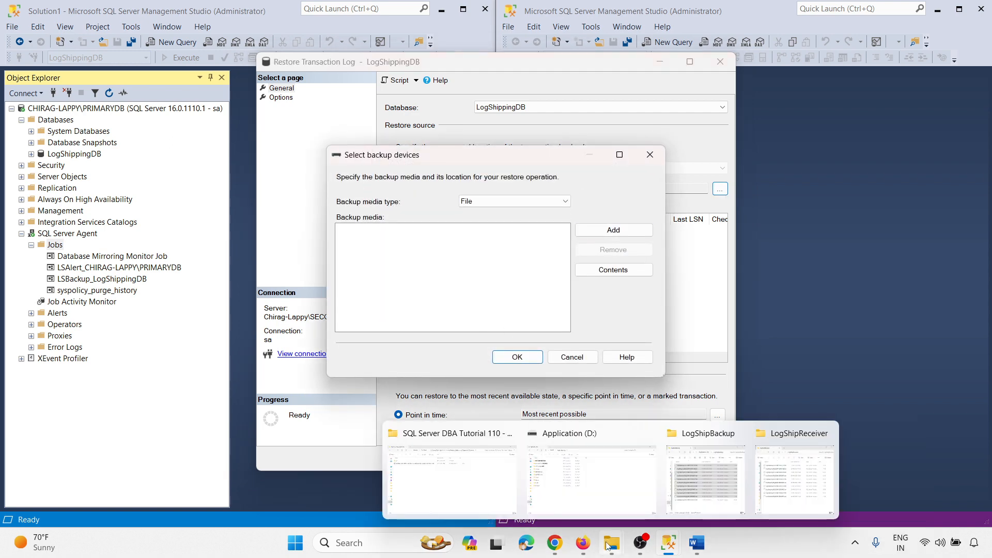
click(798, 478)
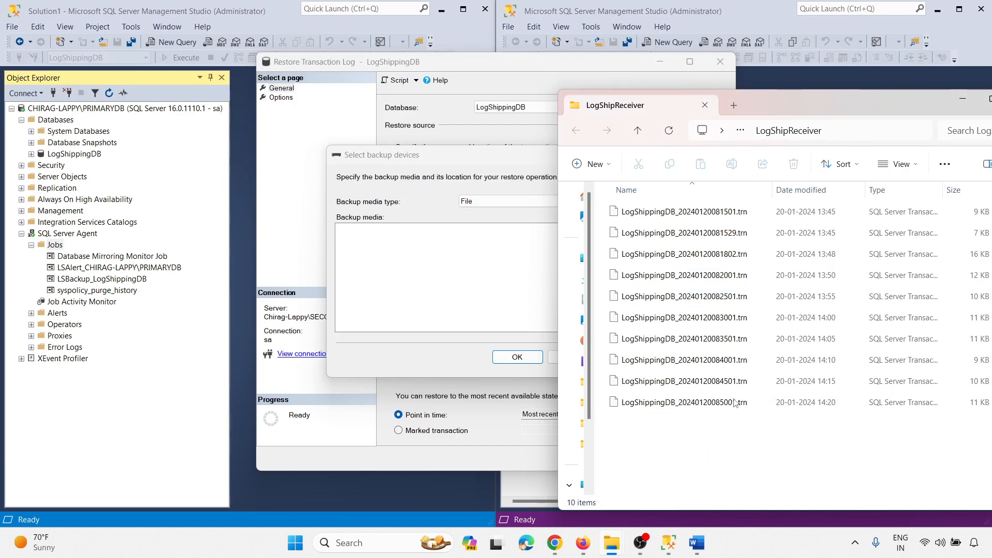
click(801, 189)
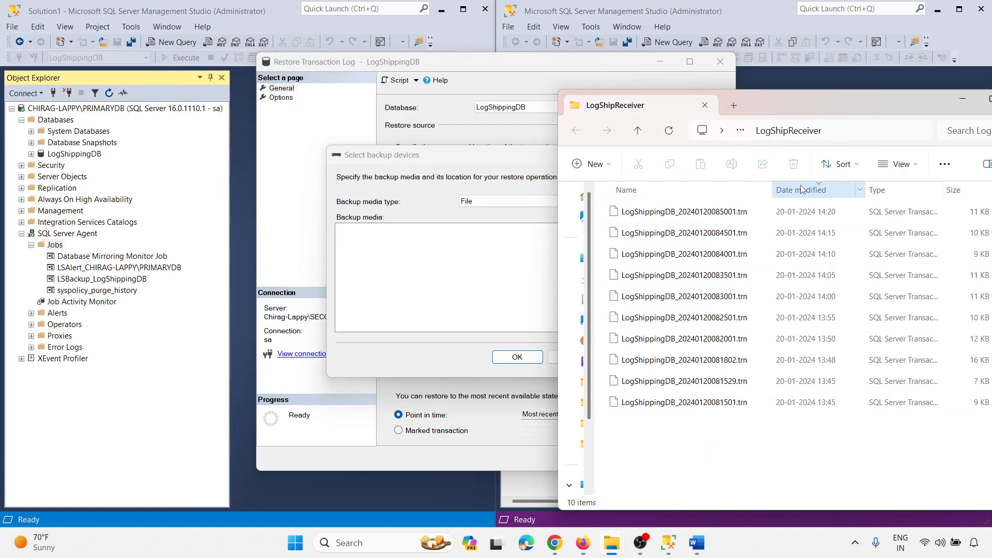
click(451, 275)
Step: Add LogShippingDB_20240120085001.trn from D:\LogShipReceiver as the backup media and confirm it as the restore source
click(612, 230)
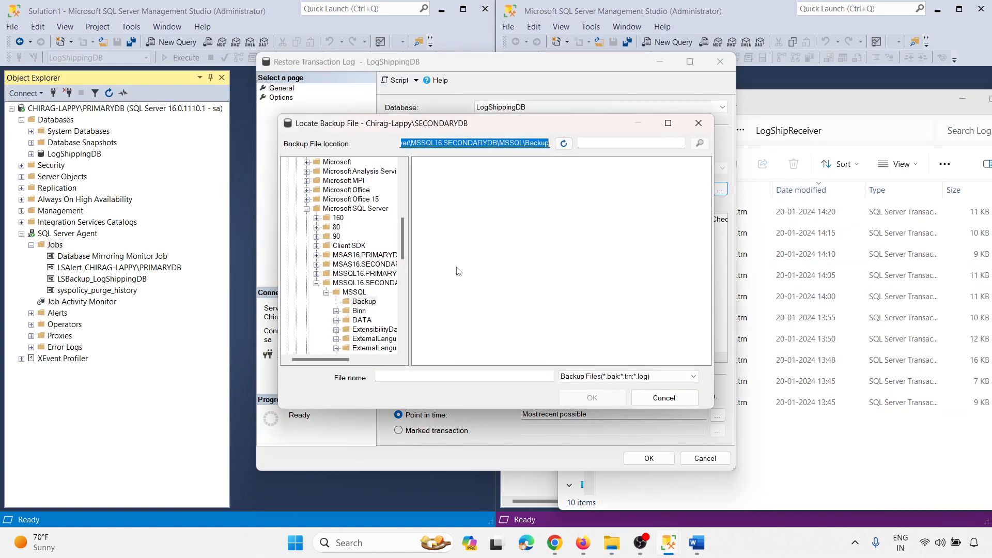
scroll(351, 296, down, 3)
scroll(350, 296, down, 5)
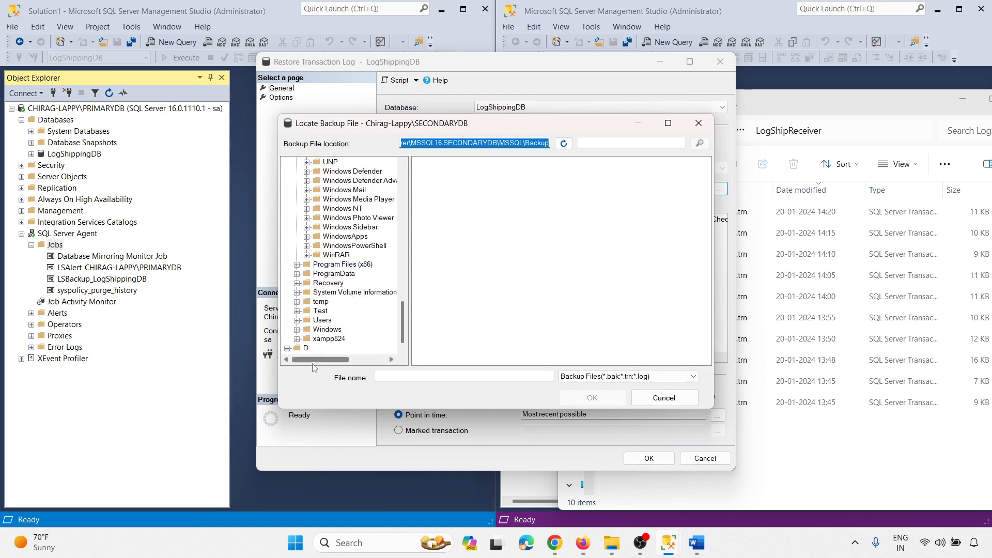
click(307, 349)
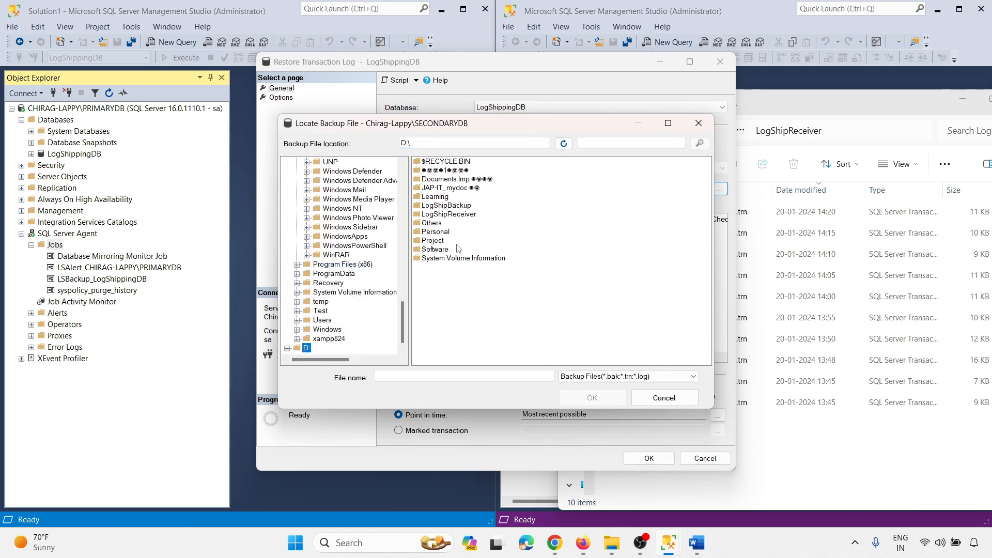
double_click(447, 214)
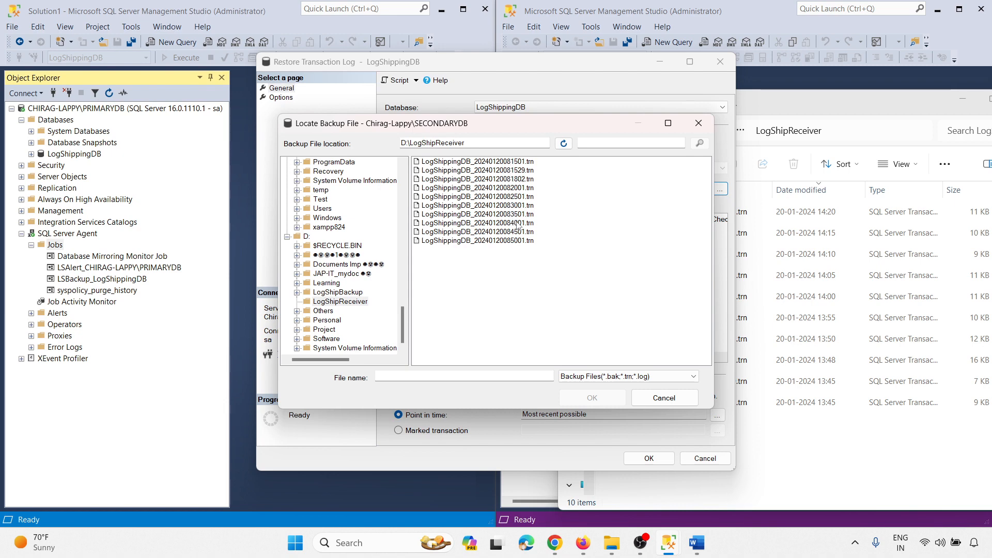
click(515, 242)
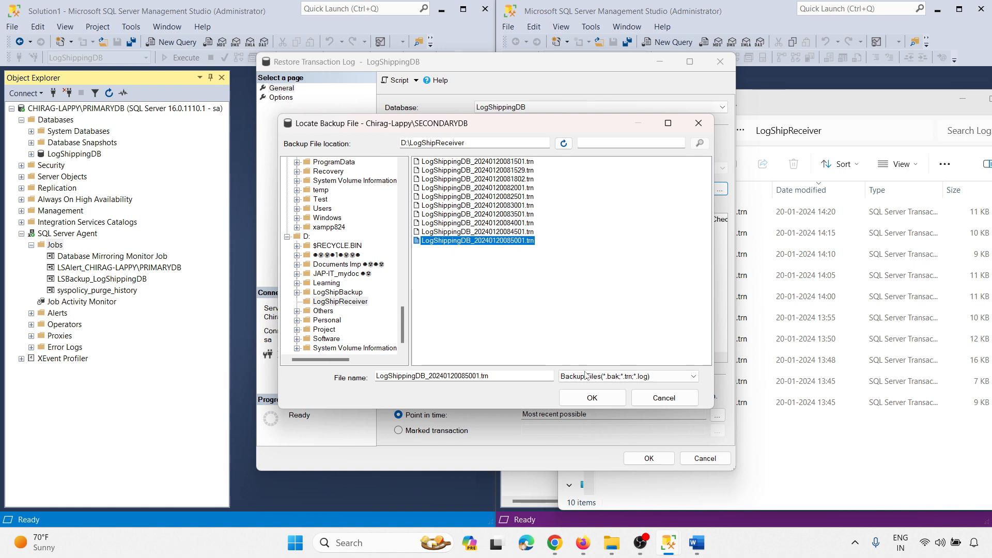
click(598, 398)
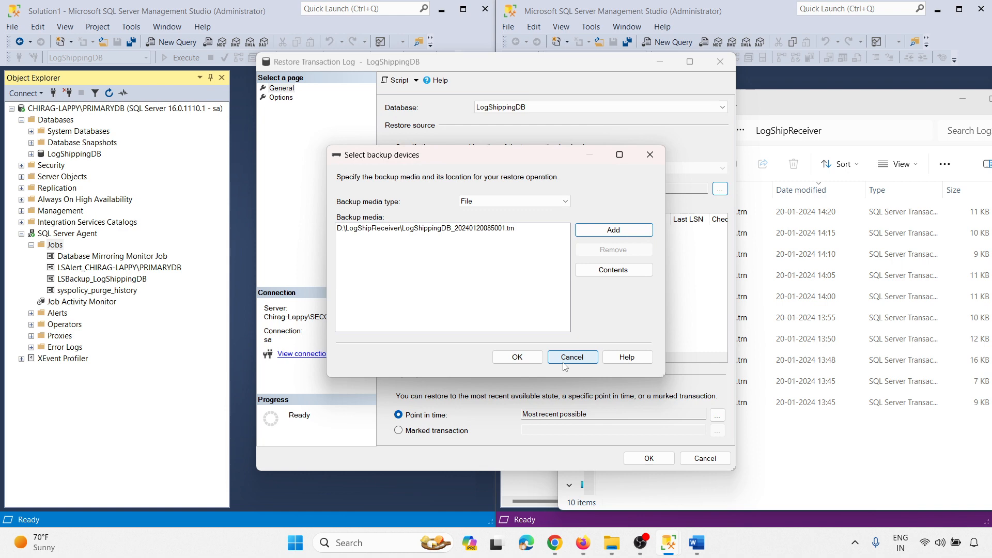
click(519, 358)
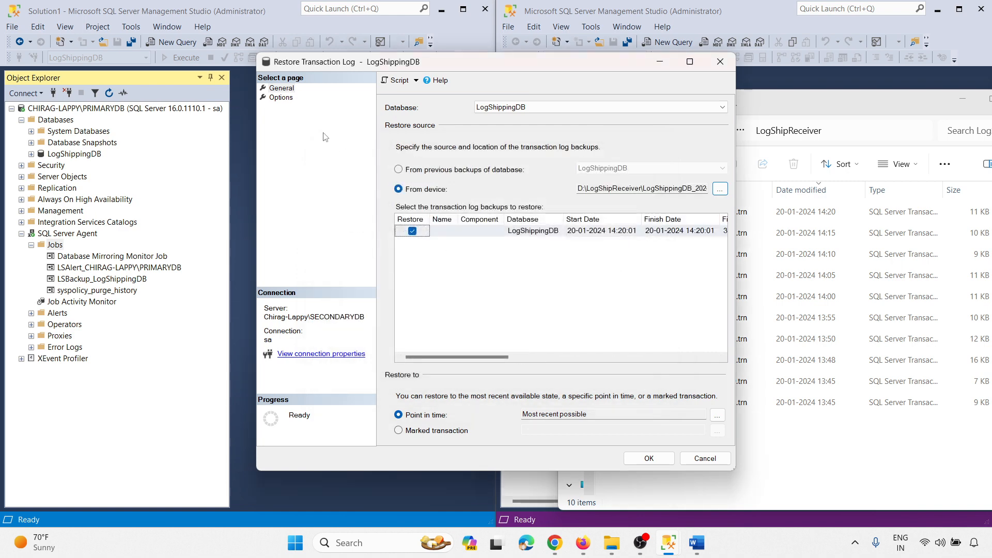
Step: Restore the transaction log using RESTORE WITH RECOVERY, dismiss the completion message, and minimize the LogShipReceiver folder window
click(281, 98)
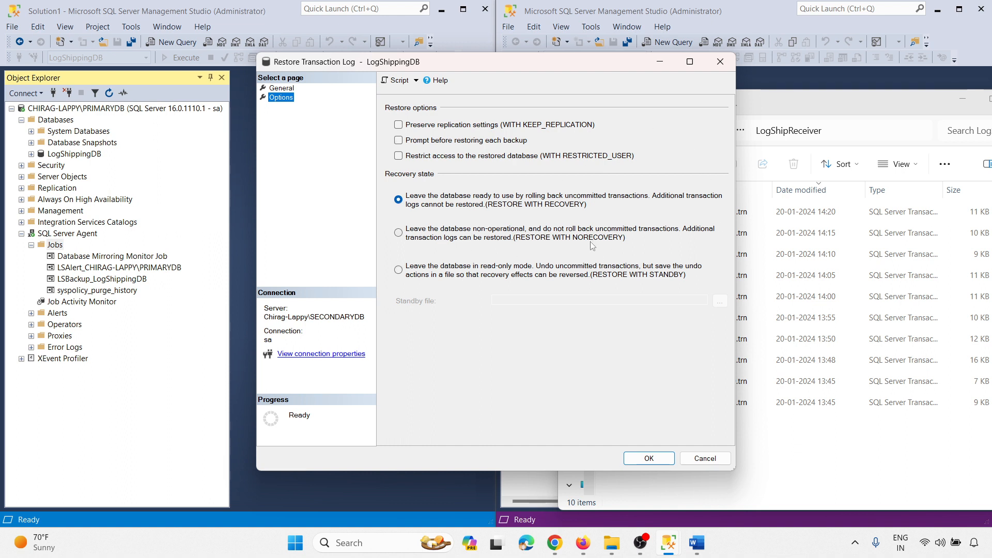
click(649, 458)
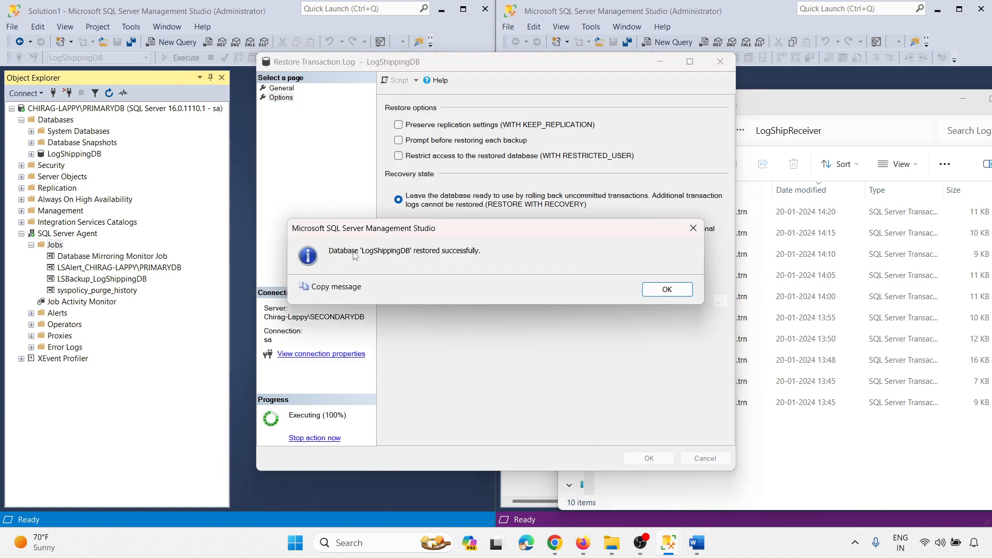
click(659, 293)
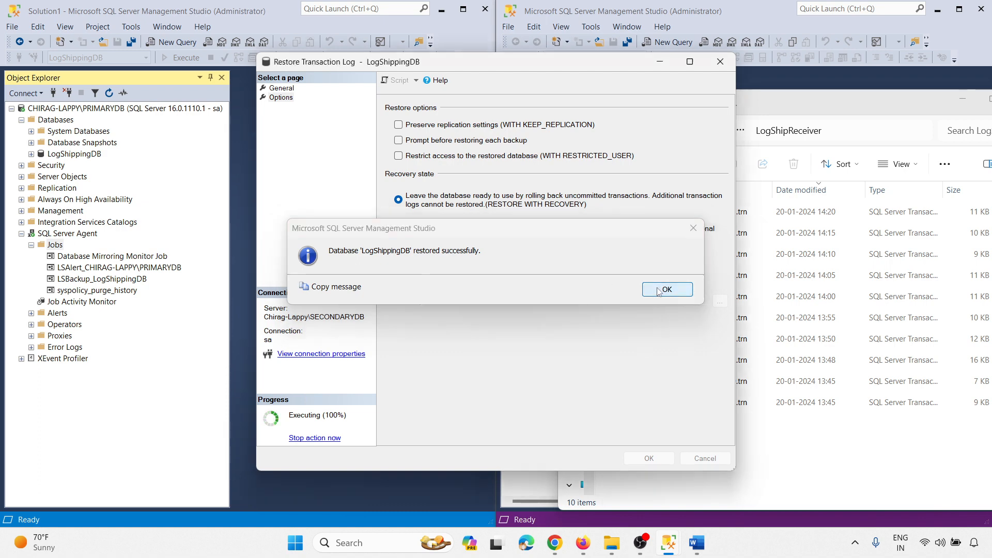
click(962, 99)
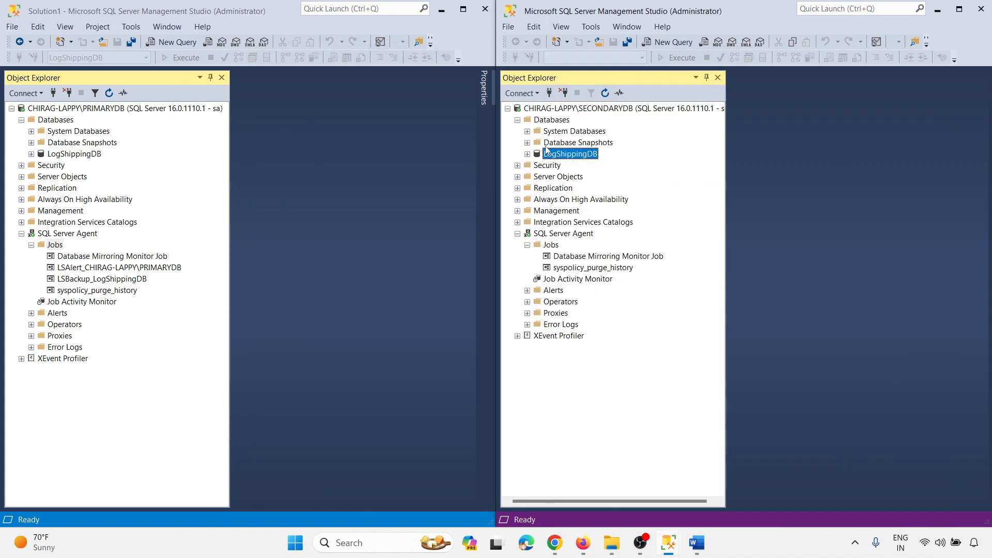
Step: Refresh the secondary server's databases and query the top 1000 rows of dbo.users in its LogShippingDB
right_click(540, 123)
click(572, 254)
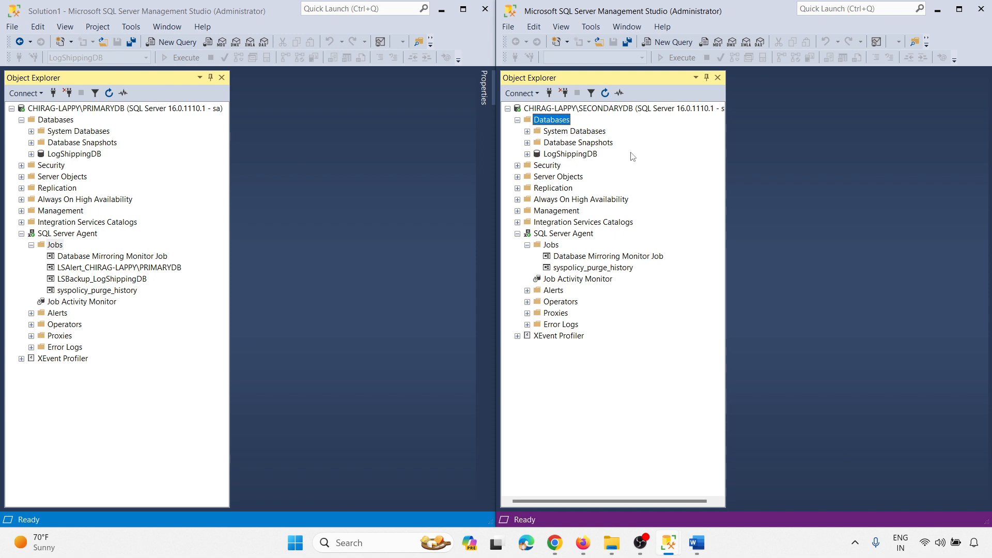
click(527, 154)
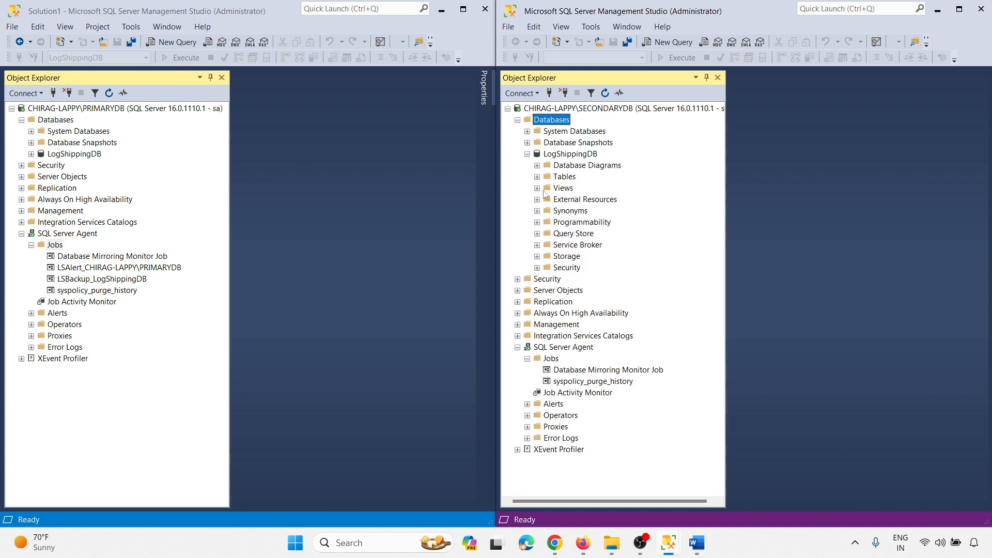
click(537, 177)
right_click(575, 236)
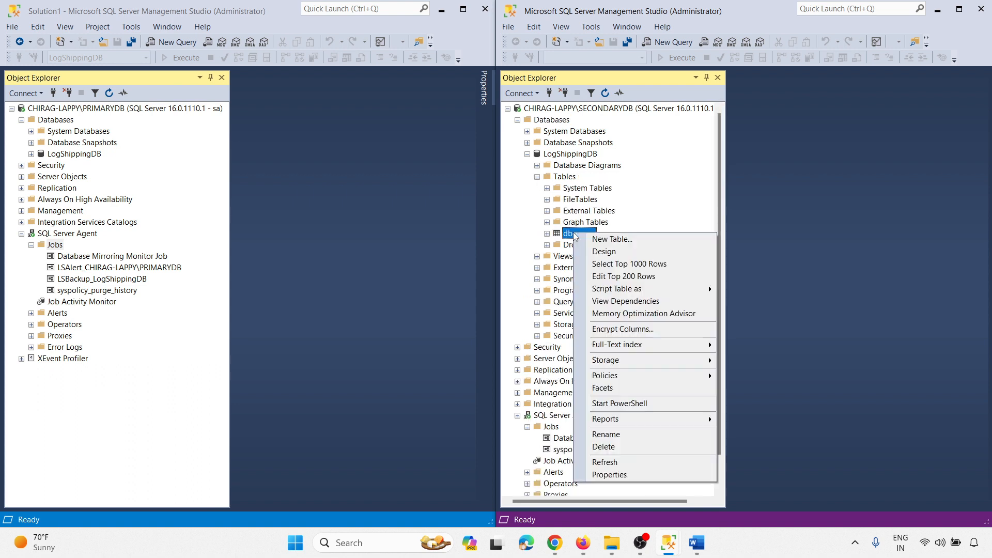
click(630, 272)
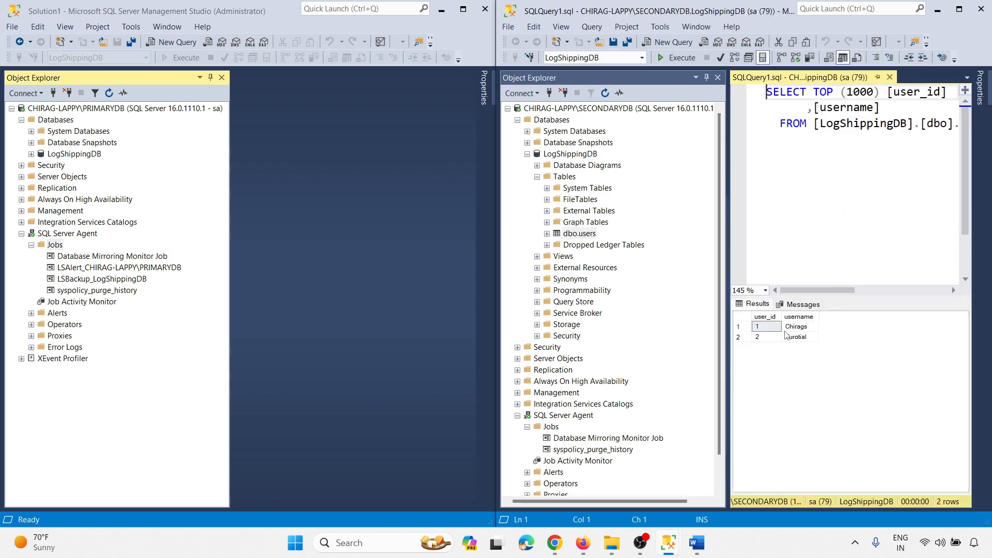
Step: Query the top 1000 rows of dbo.users in LogShippingDB on the primary server for comparison
click(31, 154)
right_click(75, 234)
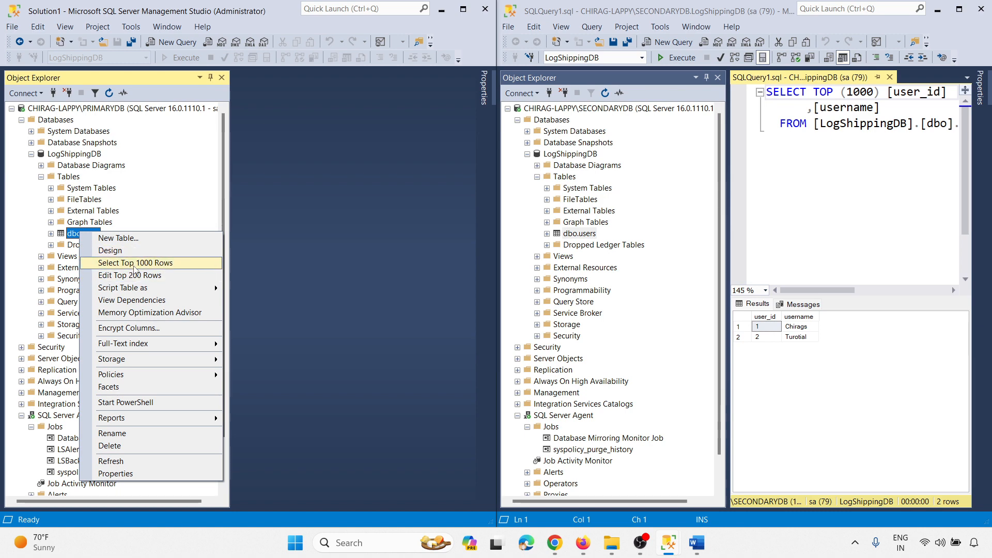
click(134, 264)
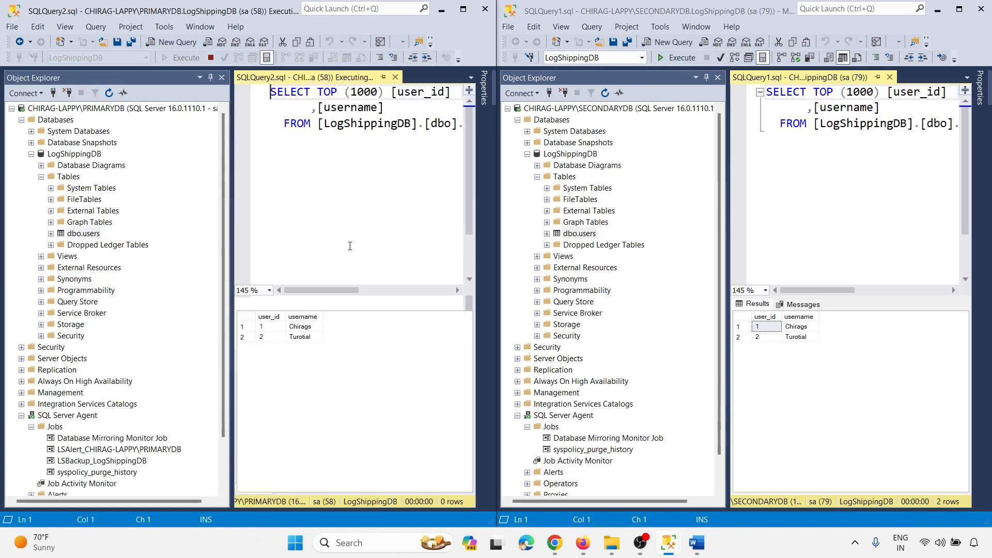